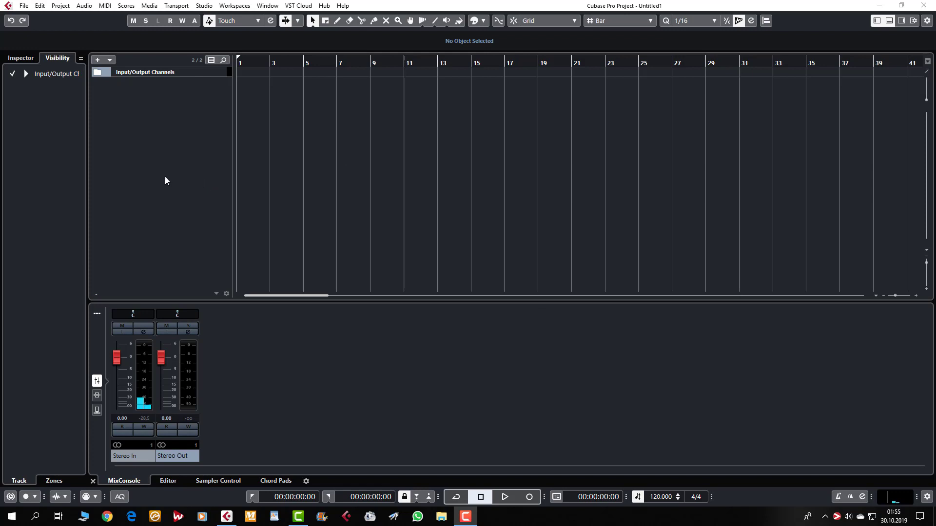
Add an instrument track using Kontakt 5
right_click(180, 128)
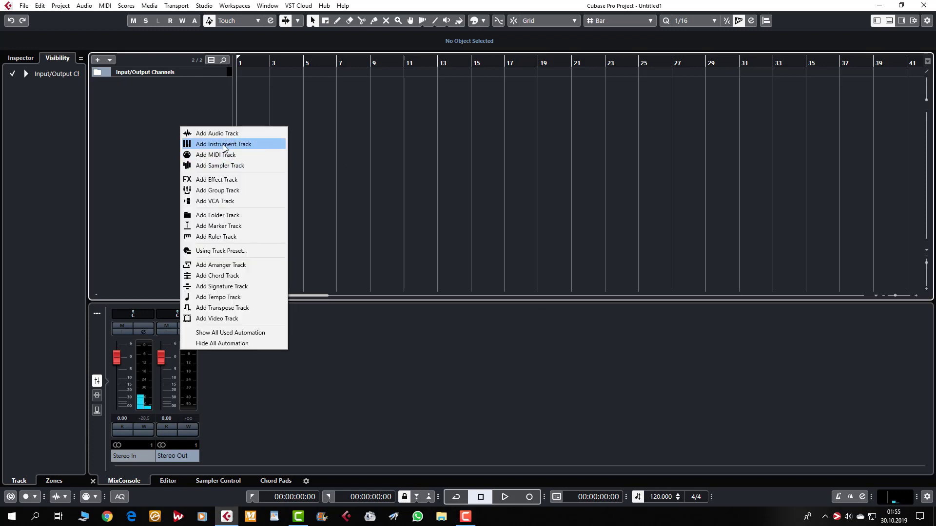
left_click(219, 143)
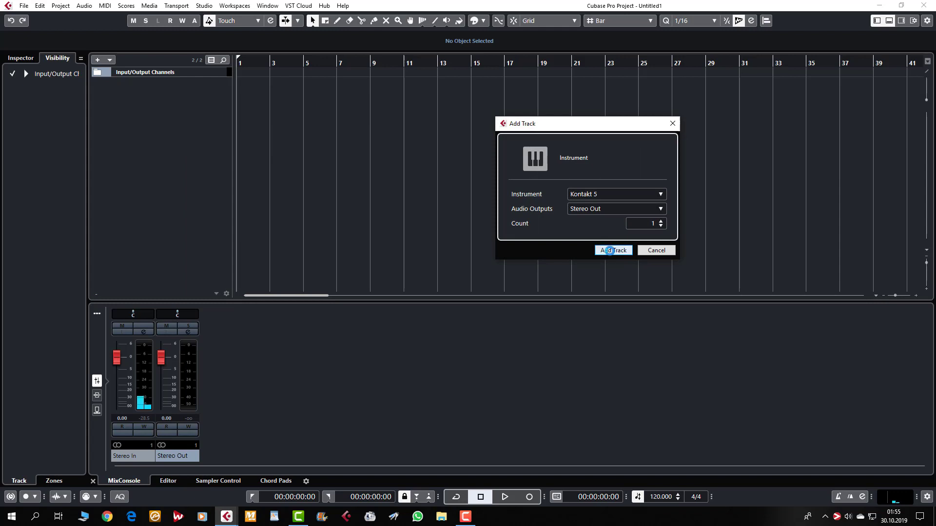
left_click(612, 250)
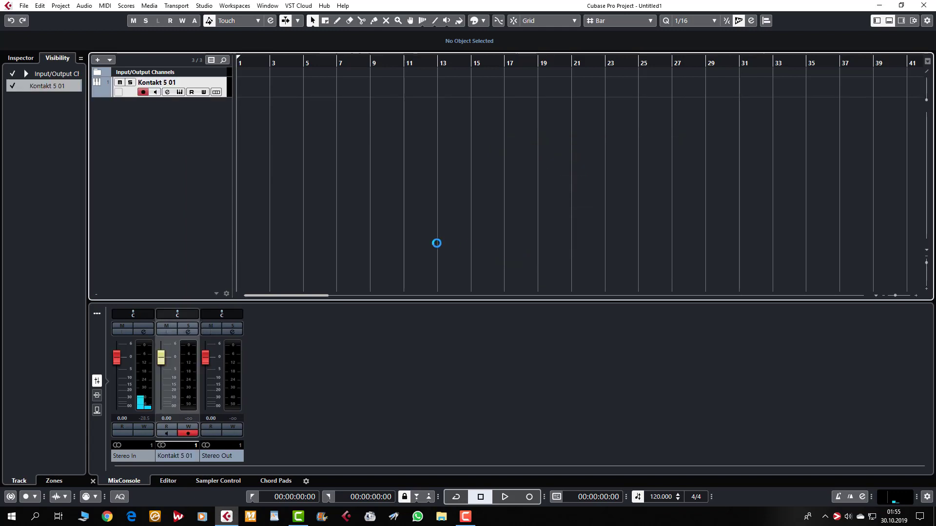
Open Kontakt and load the BNDR preset so the Düm instrument is loaded
left_click(179, 92)
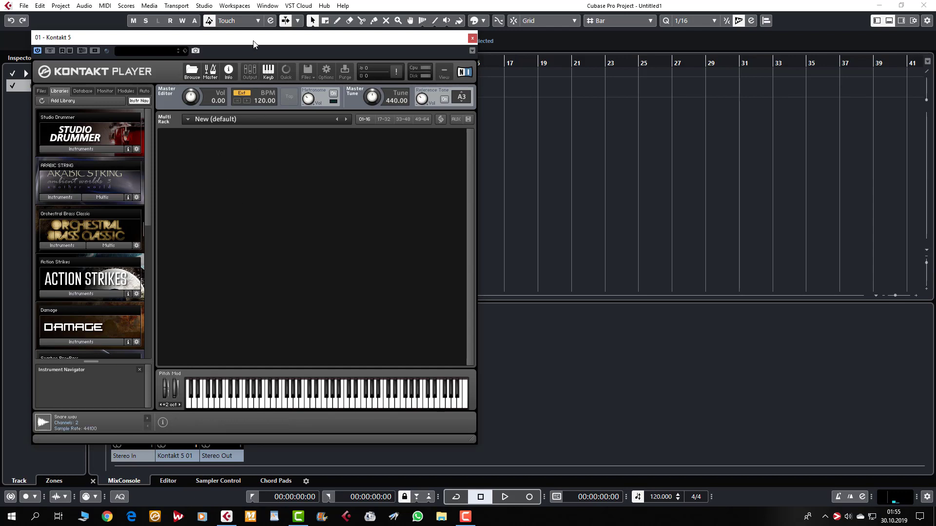
left_click_drag(253, 44, 492, 82)
left_click(400, 87)
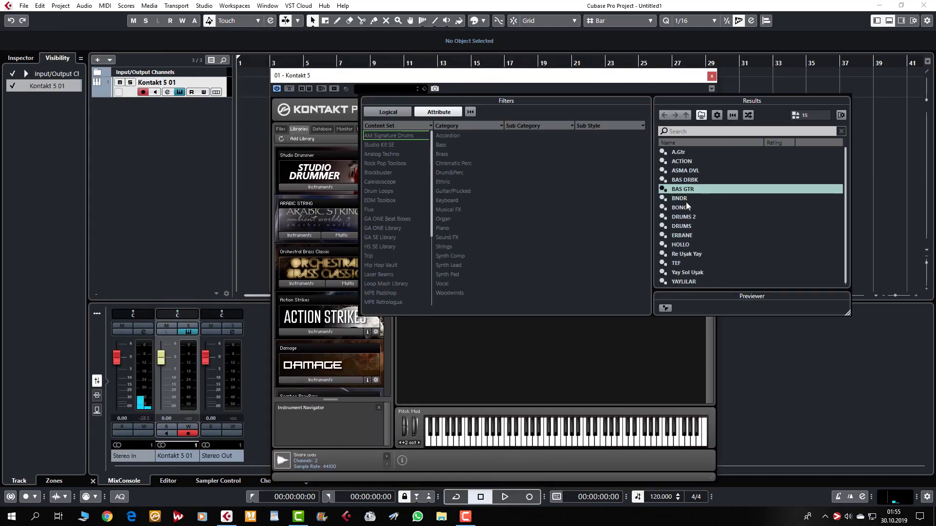
left_click(648, 82)
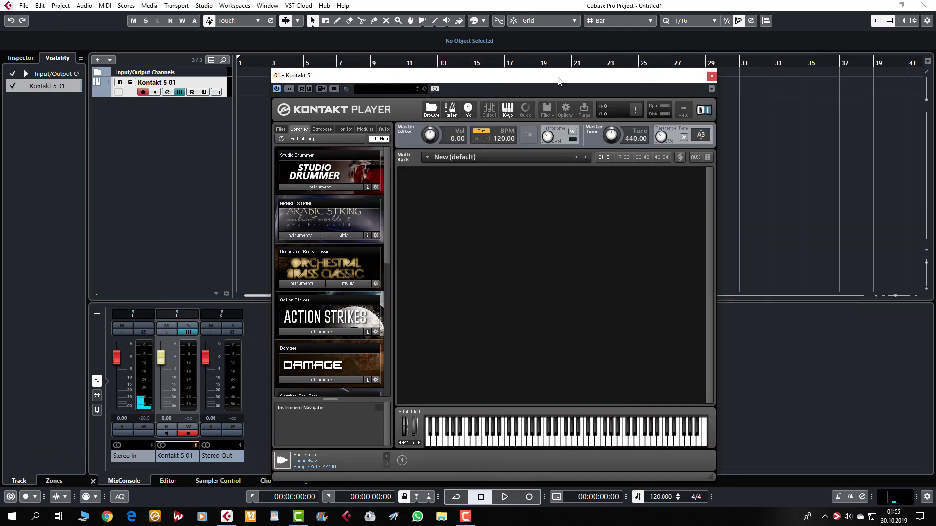
left_click(404, 89)
double_click(681, 198)
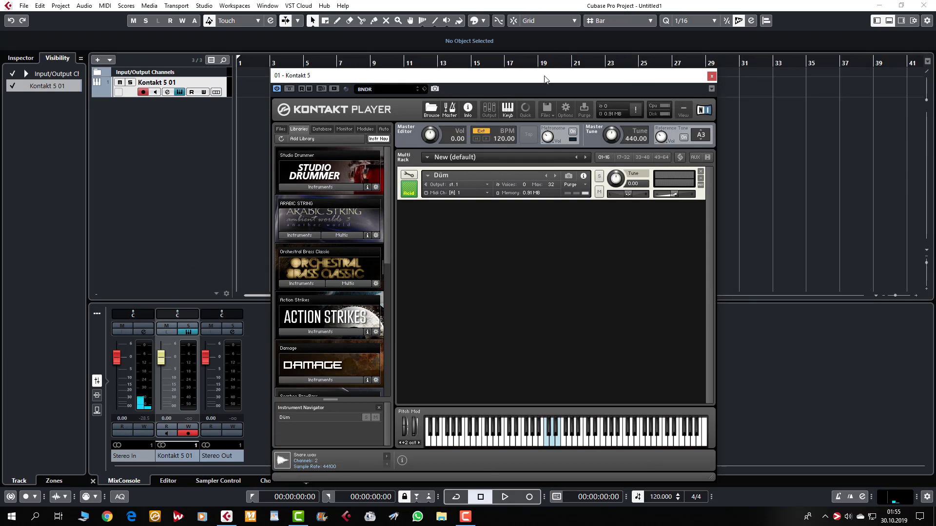
left_click_drag(506, 76, 631, 68)
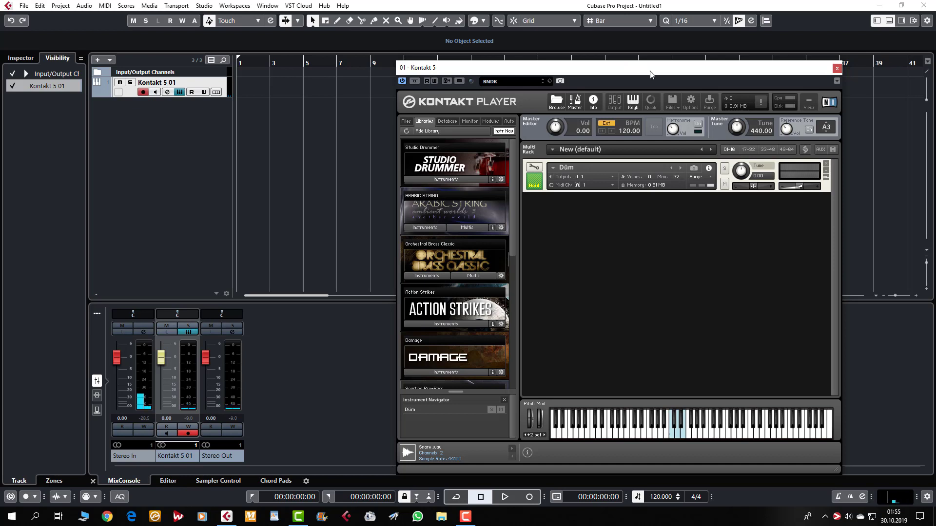
Audition two Düm notes on Kontakt's keyboard, then test playback and return to bar 1
left_click(672, 433)
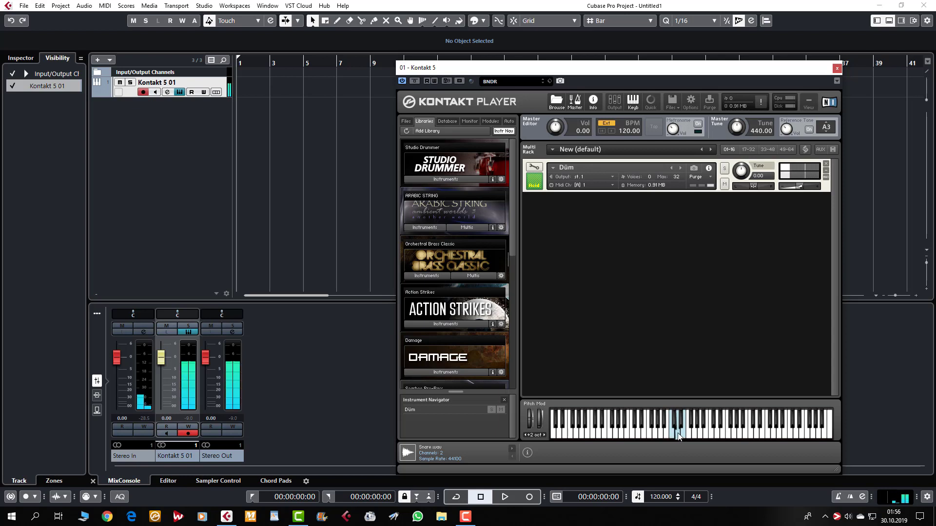
left_click(683, 435)
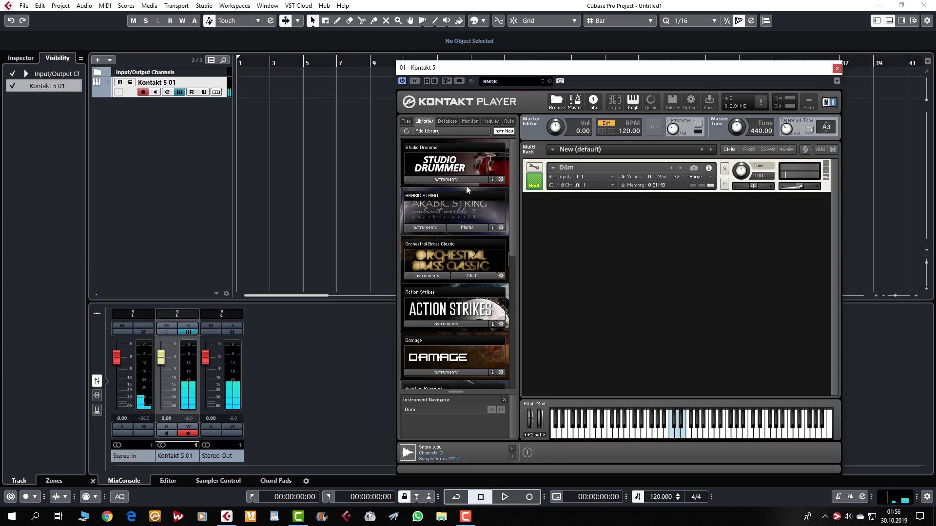
left_click(308, 157)
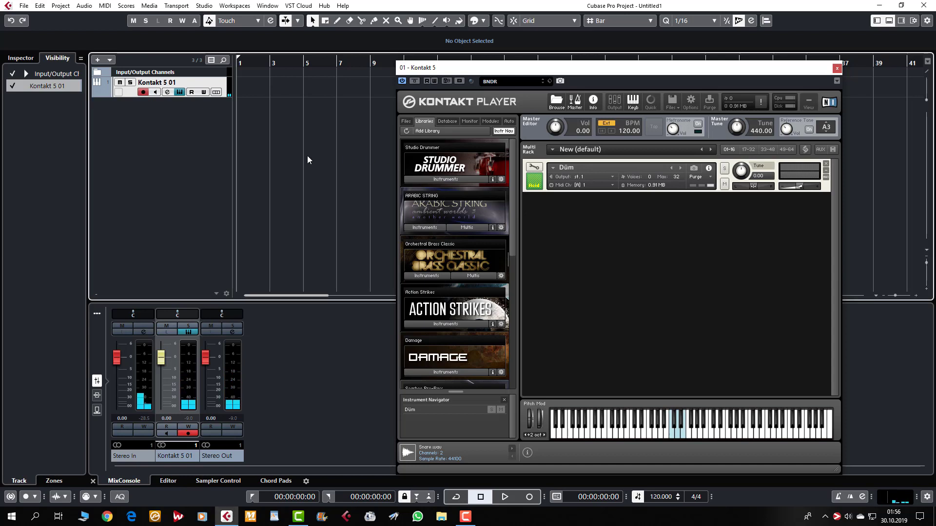
key("space")
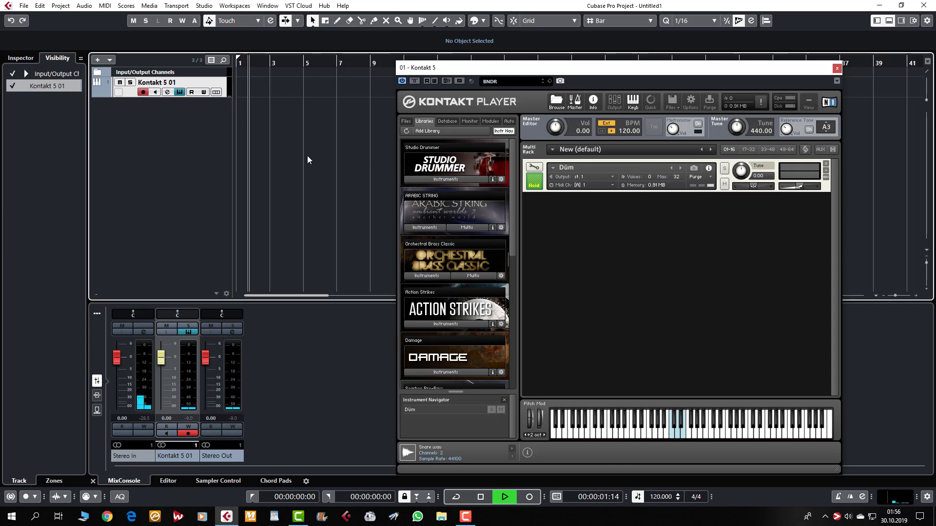
key("space")
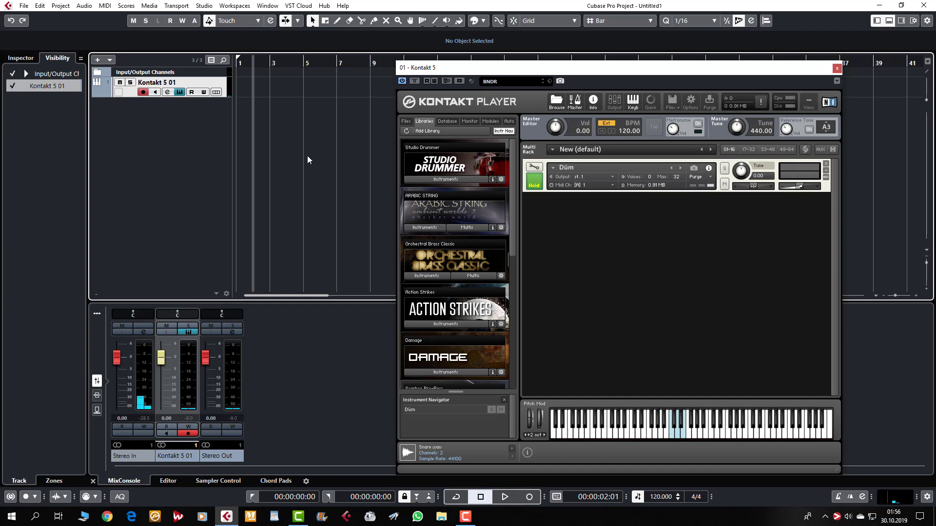
key("Home")
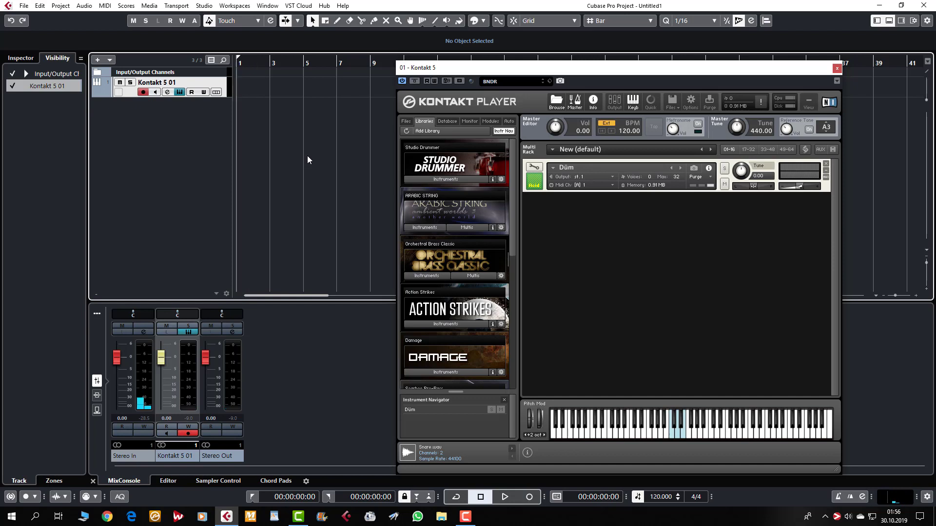
Turn on the metronome click and start recording onto Kontakt 5 01
key("c")
key("space")
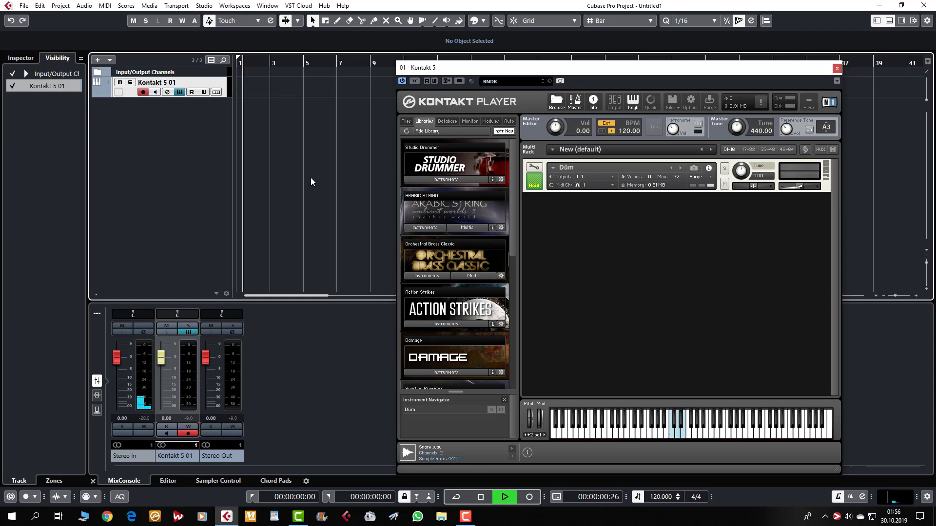
key("KP_Multiply")
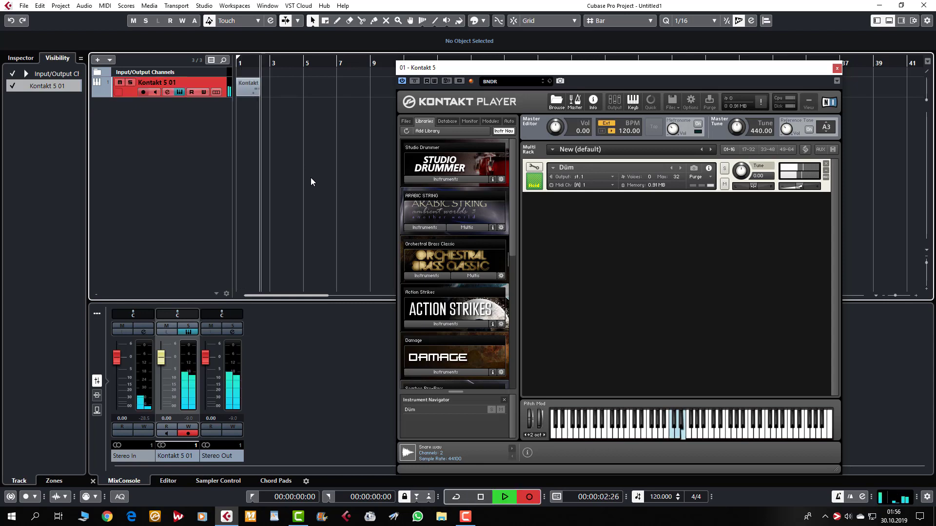
Discard the first take and record a new drum part from bar 1 to bar 21
key("space")
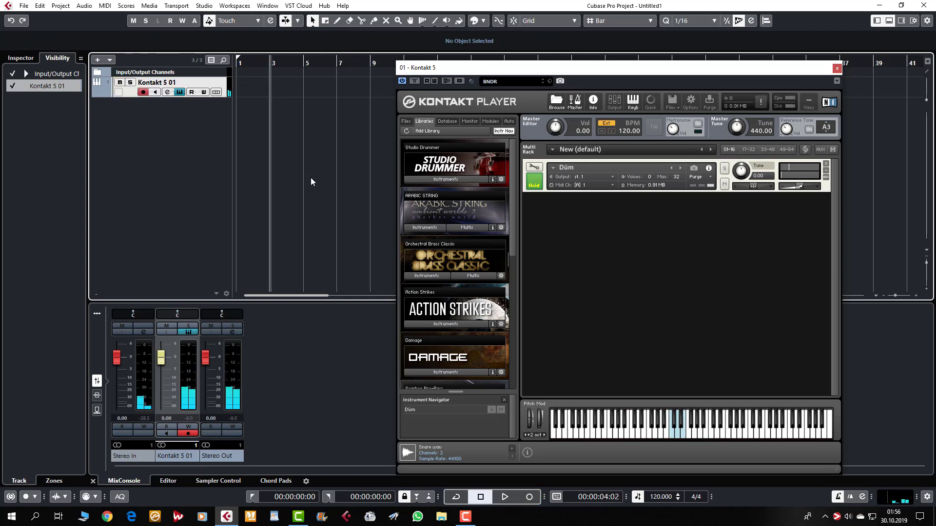
key("KP_Multiply")
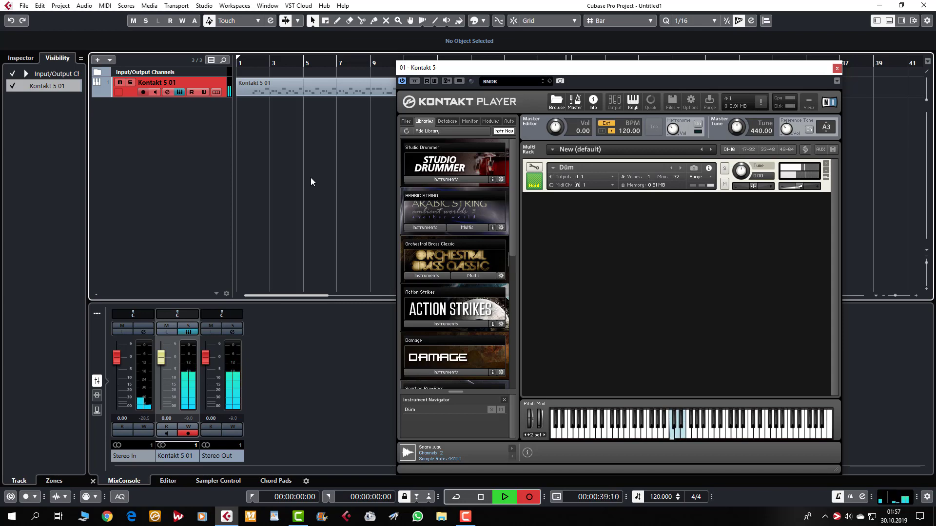
key("space")
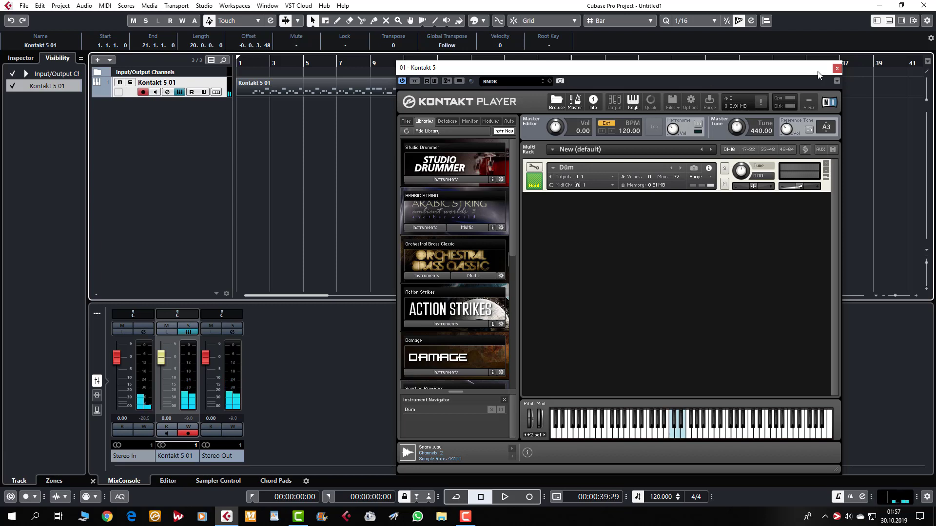
Close Kontakt and open the recorded part in a full-window Key Editor
left_click(836, 68)
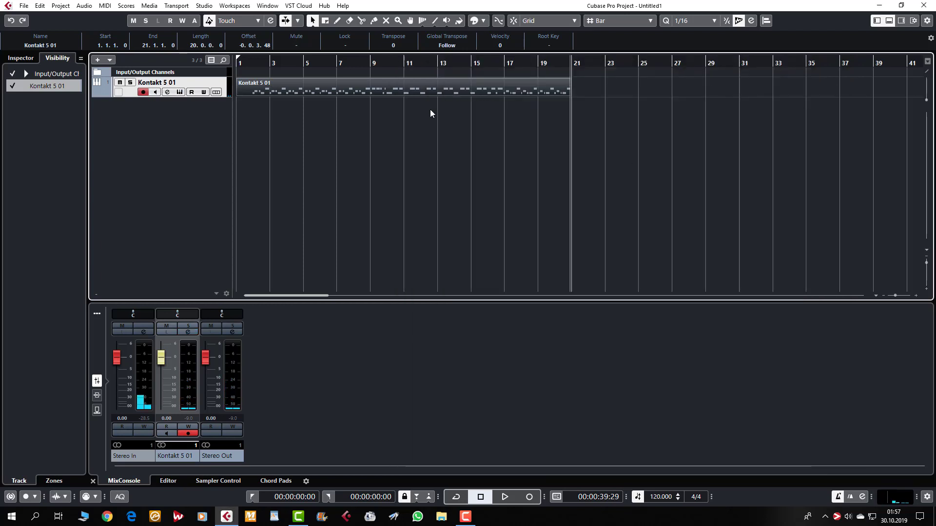
double_click(388, 89)
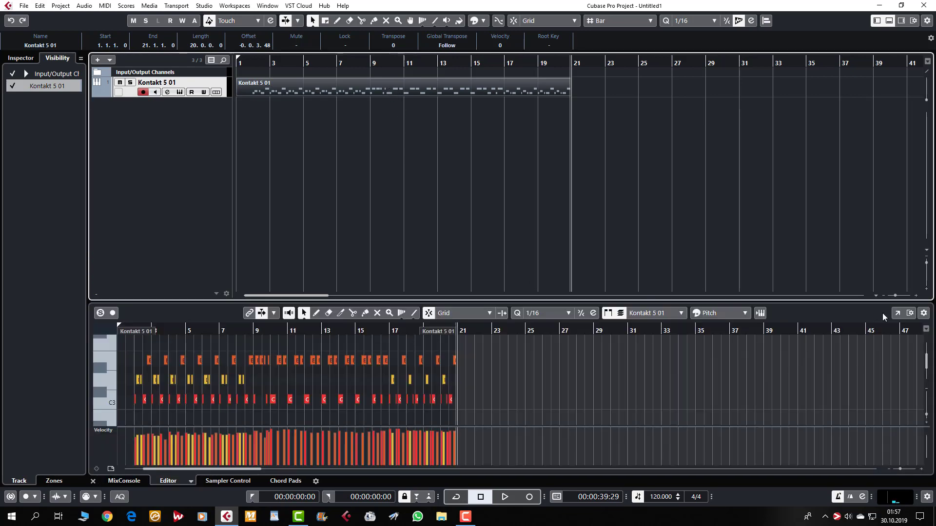
left_click(897, 313)
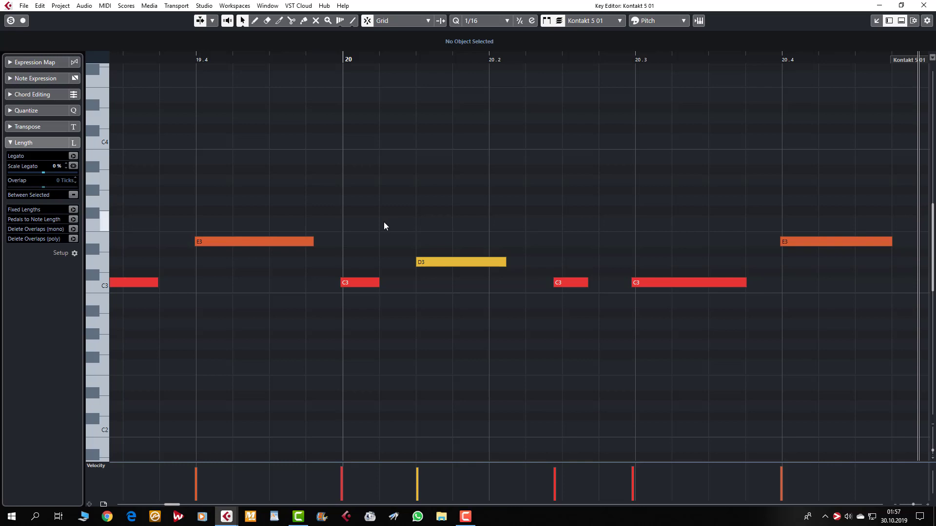
Quantize the notes to 1/16, briefly trying 1/32, and zoom out to show bars 1–21
key("q")
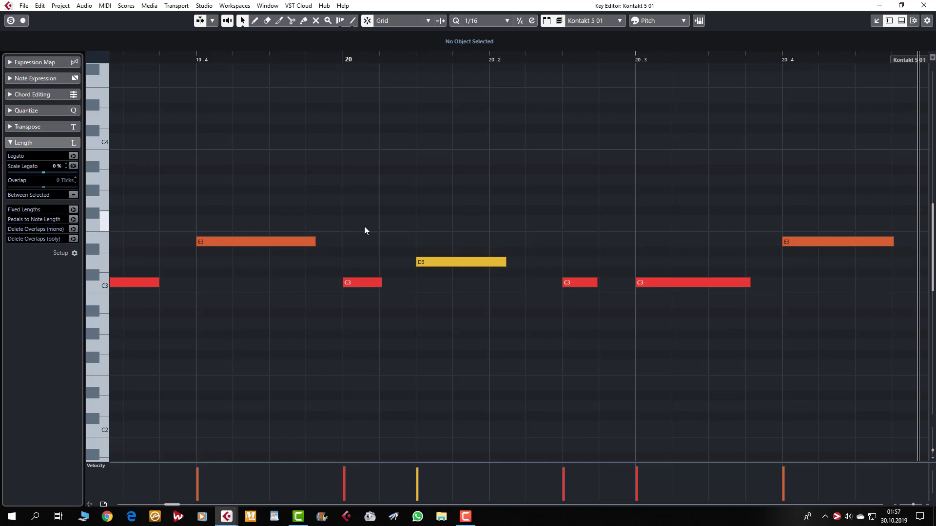
left_click(497, 21)
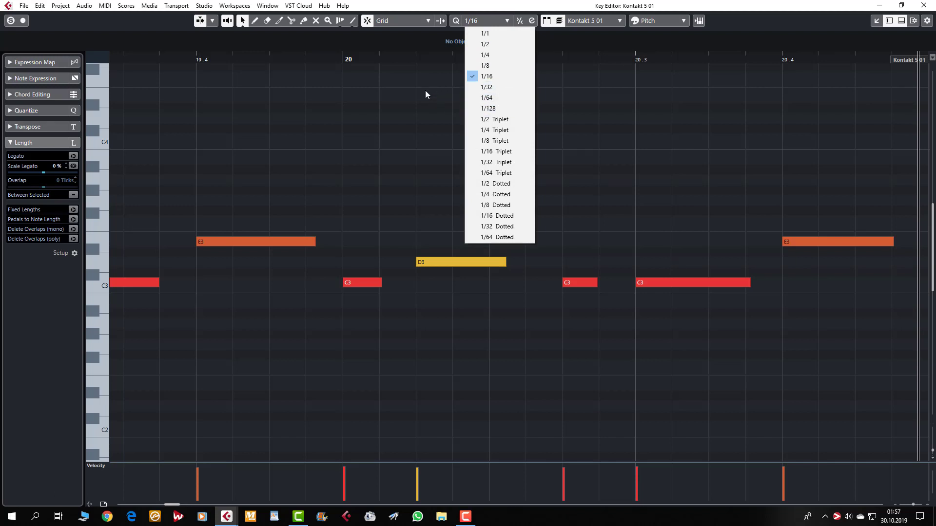
left_click(497, 88)
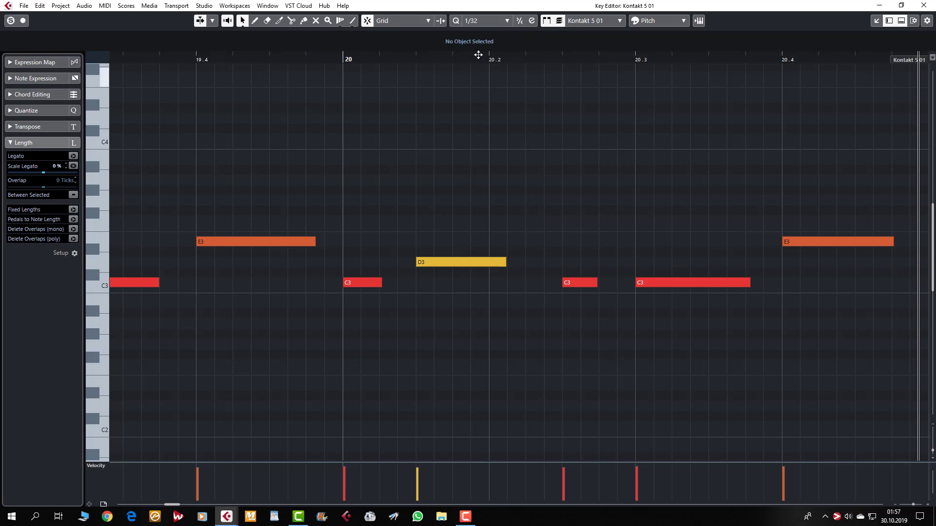
left_click(490, 20)
left_click(498, 76)
key("g")
key("g")
key("g")
key("g")
key("g")
key("g")
key("g")
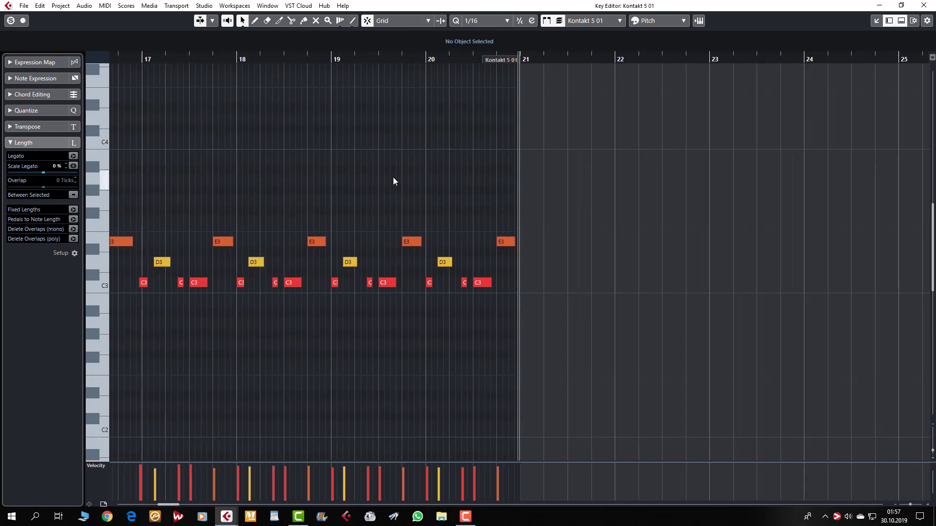
key("g")
key("g")
key("g")
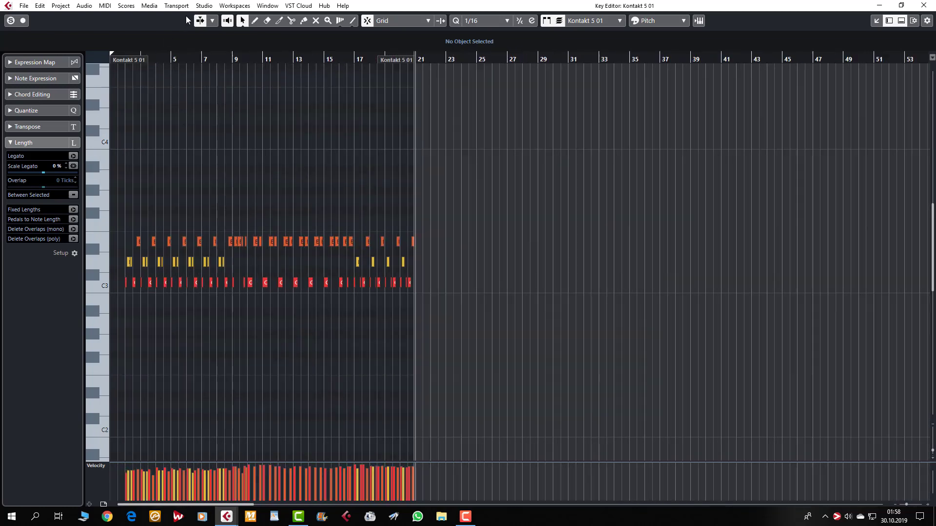
Browse the MIDI functions menu without applying one
left_click(105, 5)
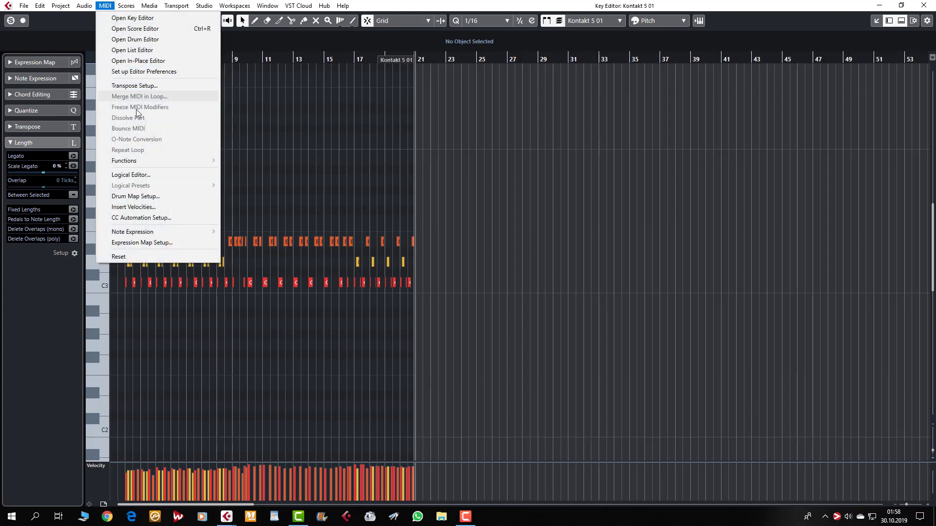
mouse_move(146, 158)
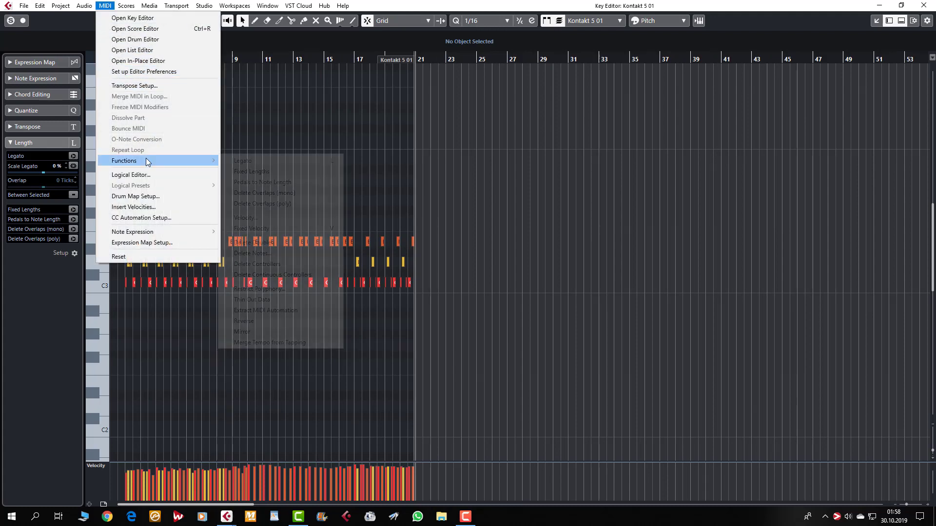
left_click(273, 163)
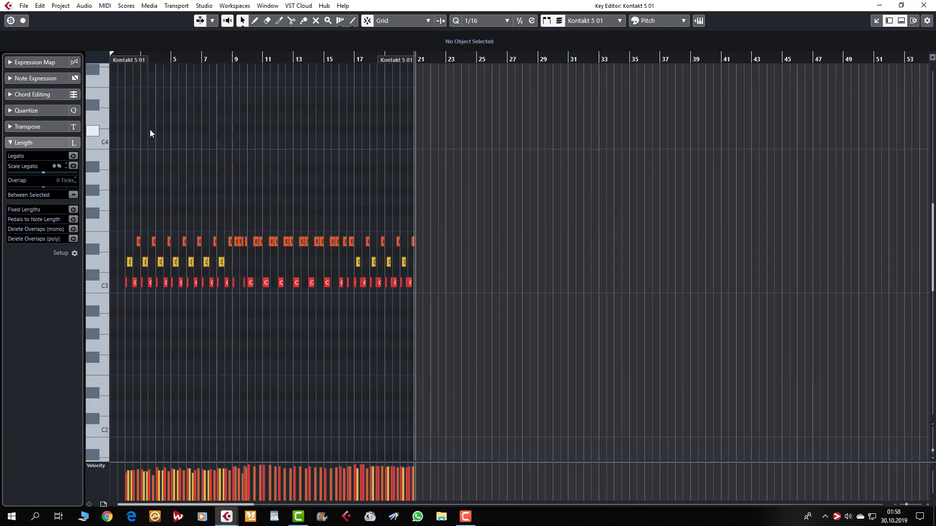
Zoom in, jump back to bar 1 and play the drum pattern
scroll(150, 129, "up", 5)
key("h")
key("h")
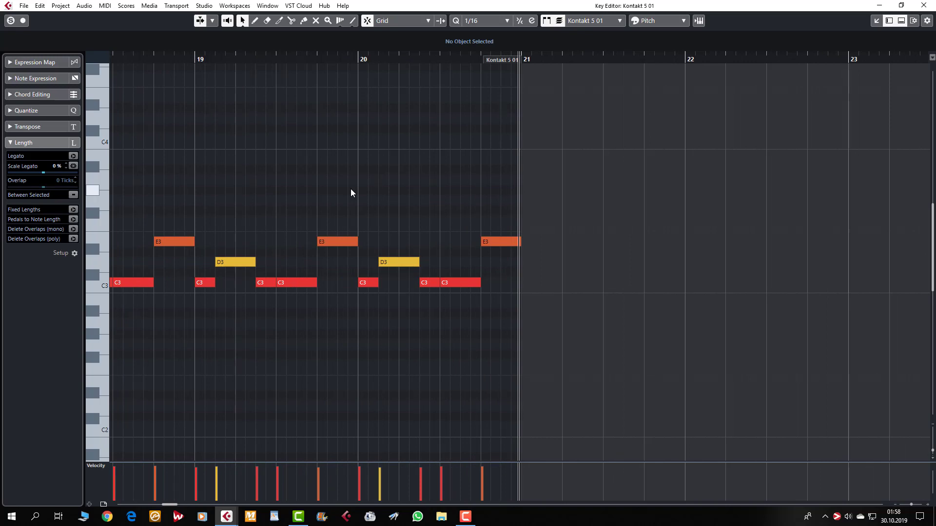
key("Home")
key("space")
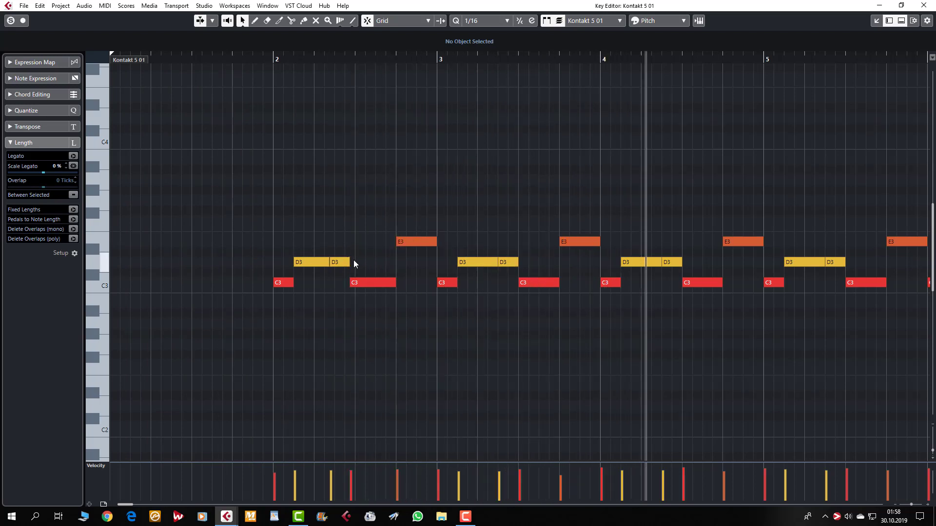
Shift the second D3 note in bar 2 and extend the first D3 to meet it
left_click_drag(342, 262, 347, 274)
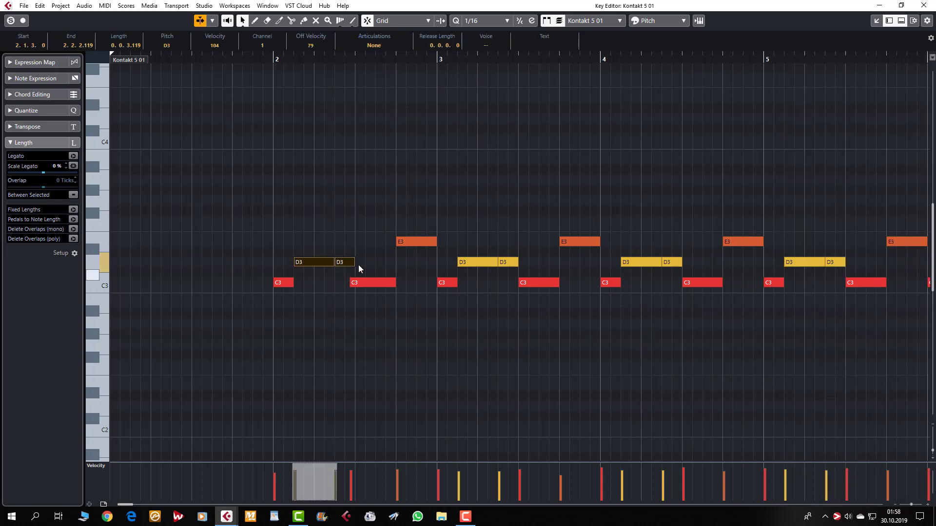
left_click(357, 189)
key("g")
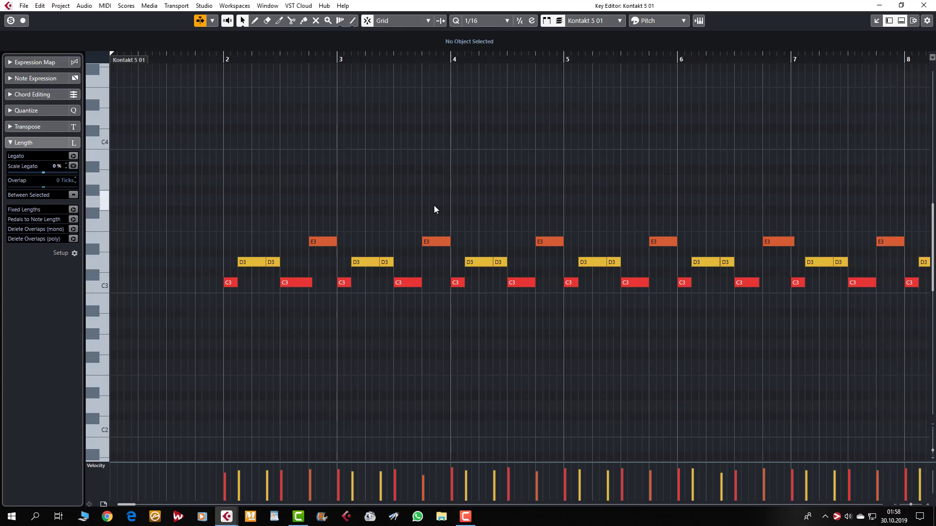
key("g")
key("g")
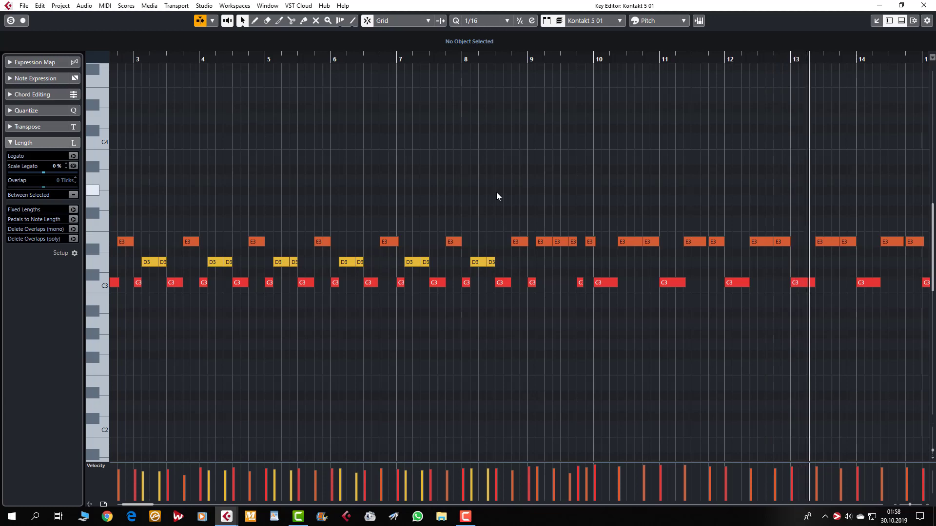
Lengthen the bar 16 E3 note to end at bar 17, then stop playback and close the editor
left_click_drag(873, 216, 904, 253)
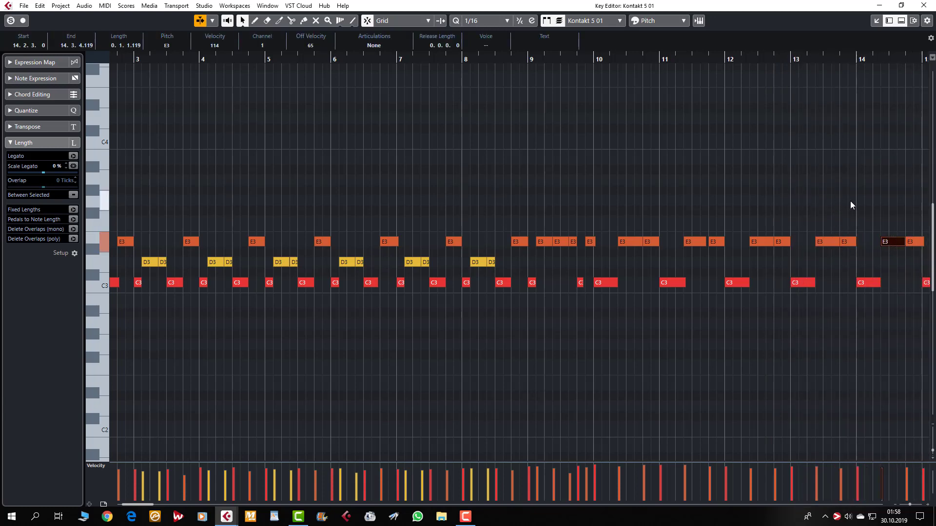
scroll(792, 207, "down", 3)
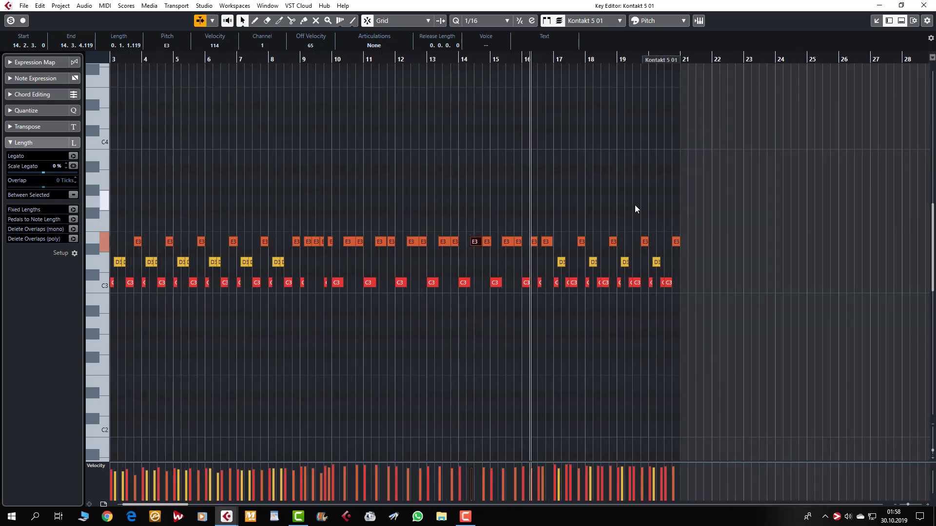
scroll(635, 205, "up", 3)
scroll(589, 218, "up", 3)
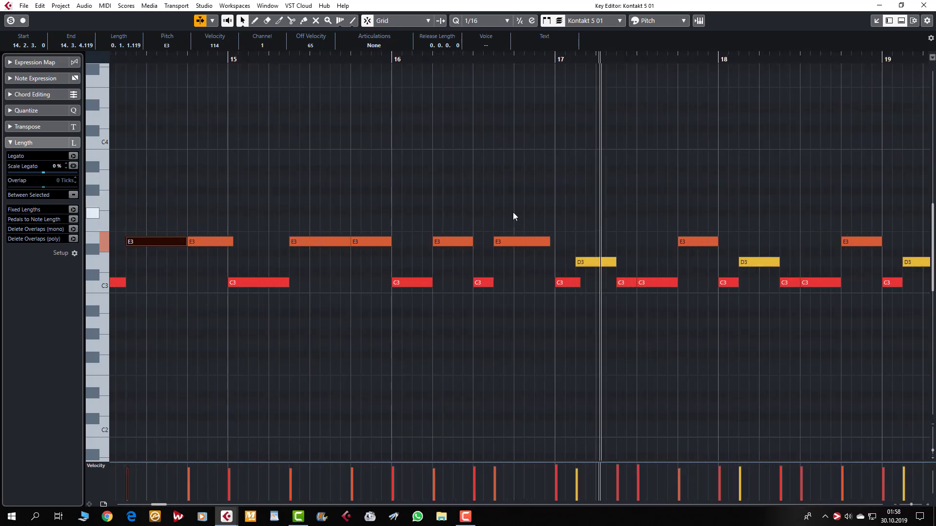
left_click_drag(524, 216, 536, 270)
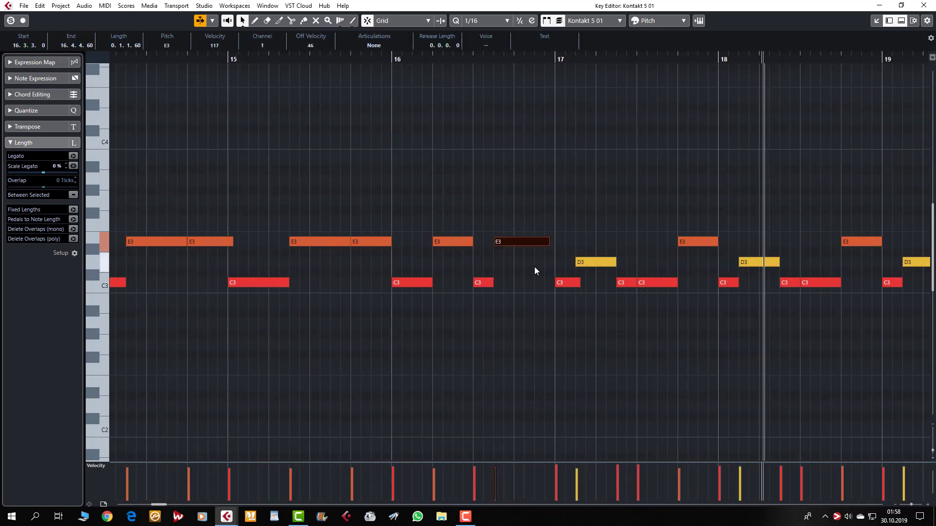
left_click(666, 194)
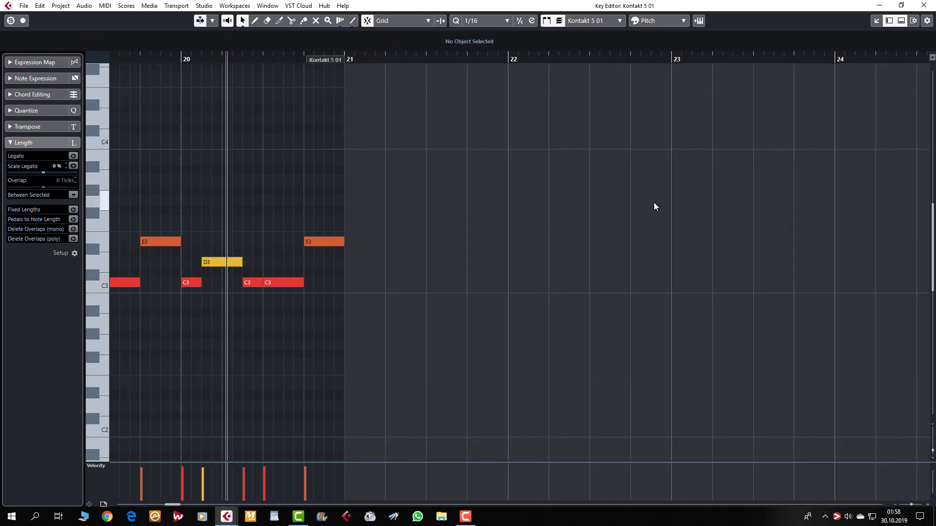
key("space")
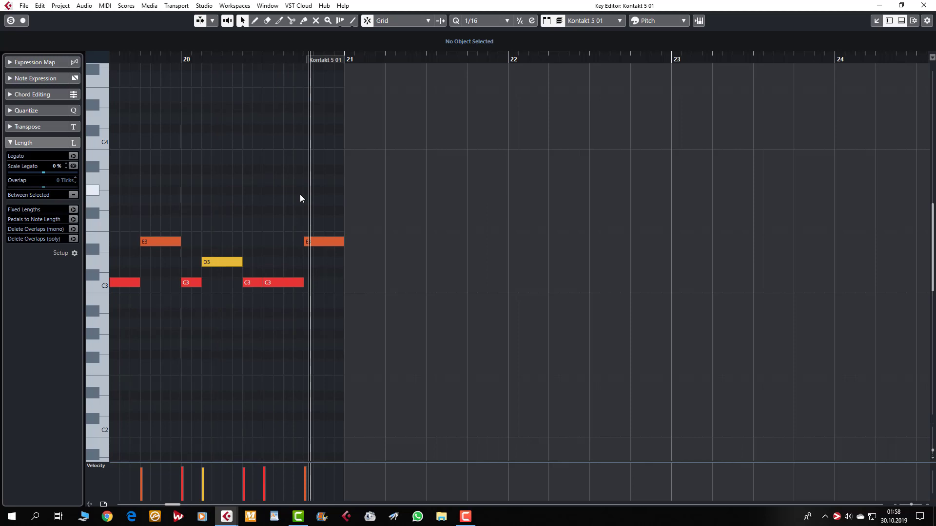
key("Return")
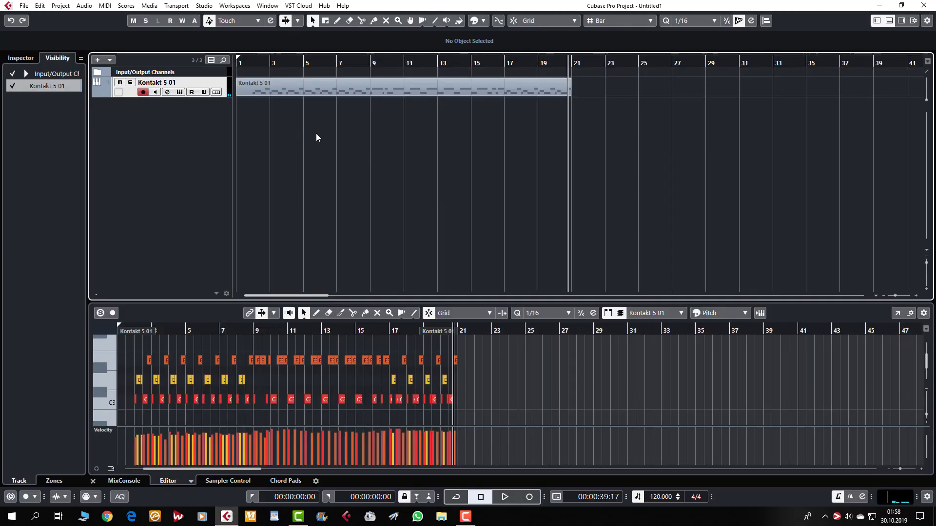
Duplicate the Kontakt 5 01 track and show the MixConsole in the lower zone
right_click(131, 94)
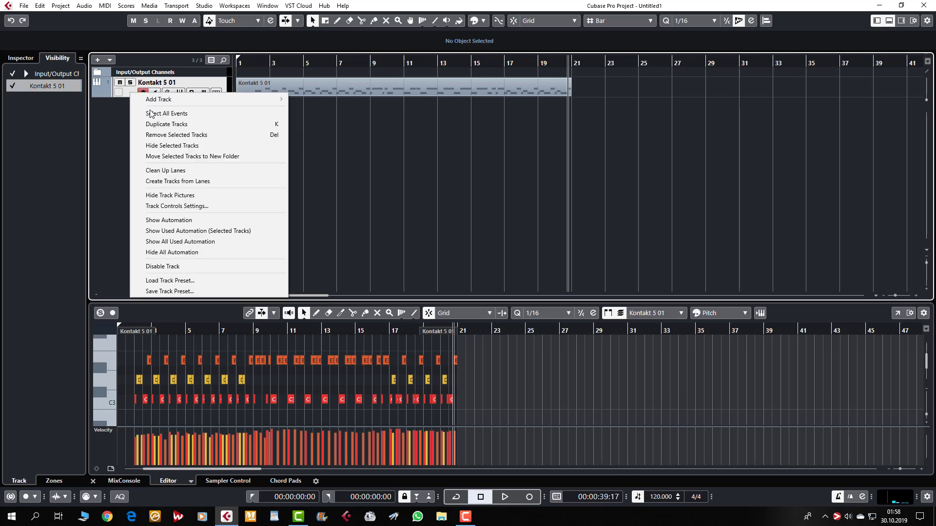
left_click(171, 125)
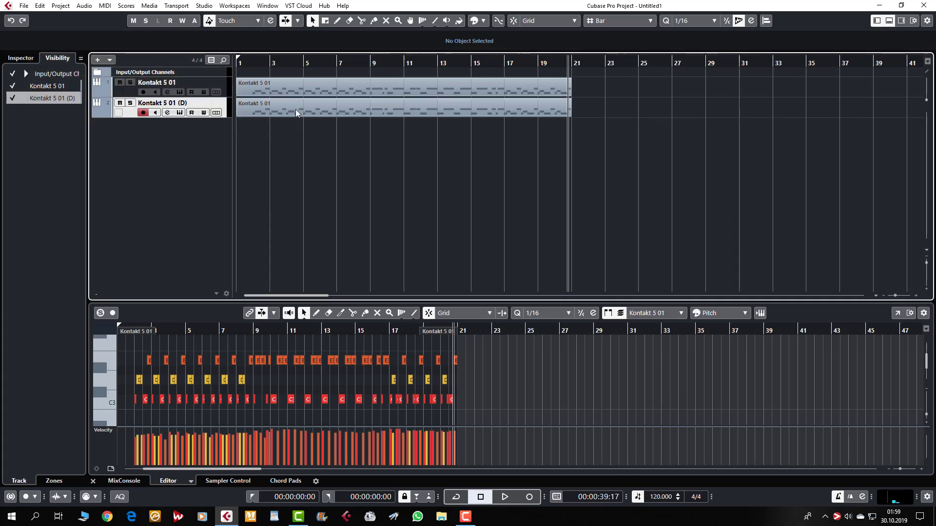
left_click(124, 481)
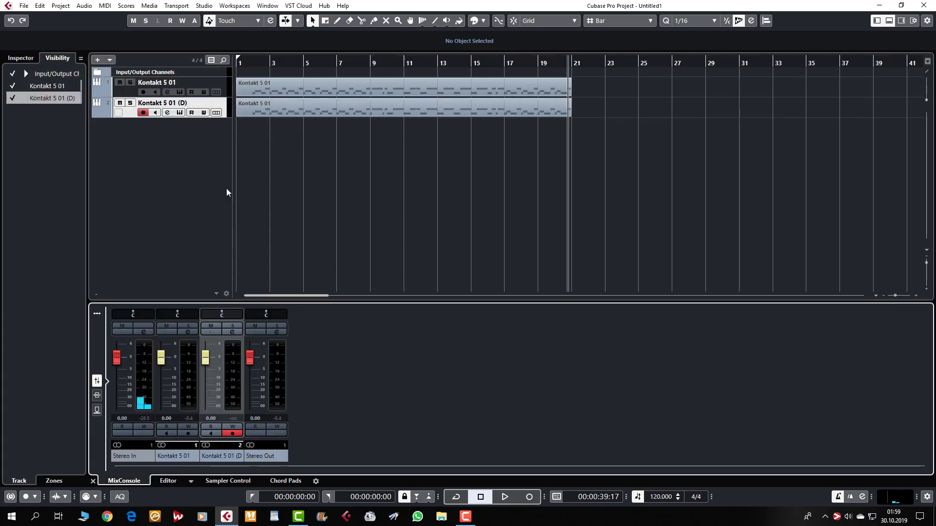
left_click(186, 170)
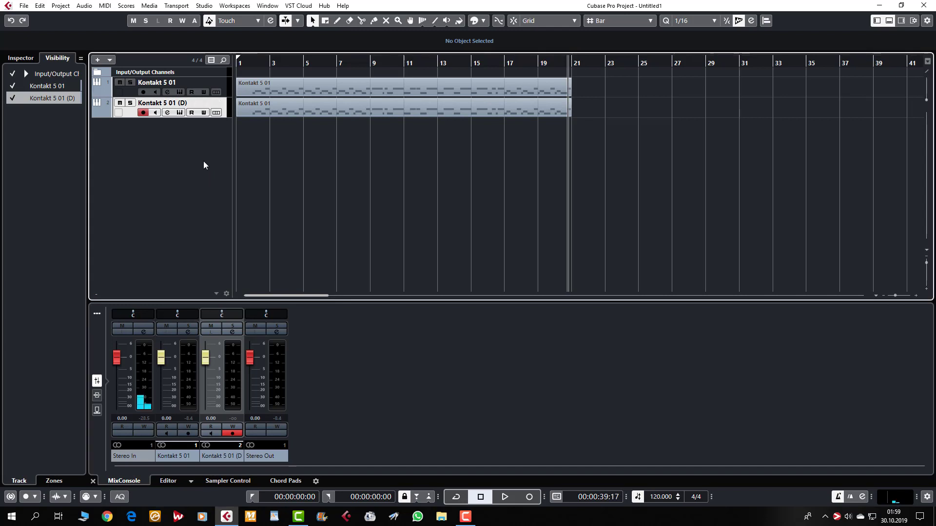
Rename both tracks Bndr, then duplicate the first one as Bndr (D)
double_click(156, 82)
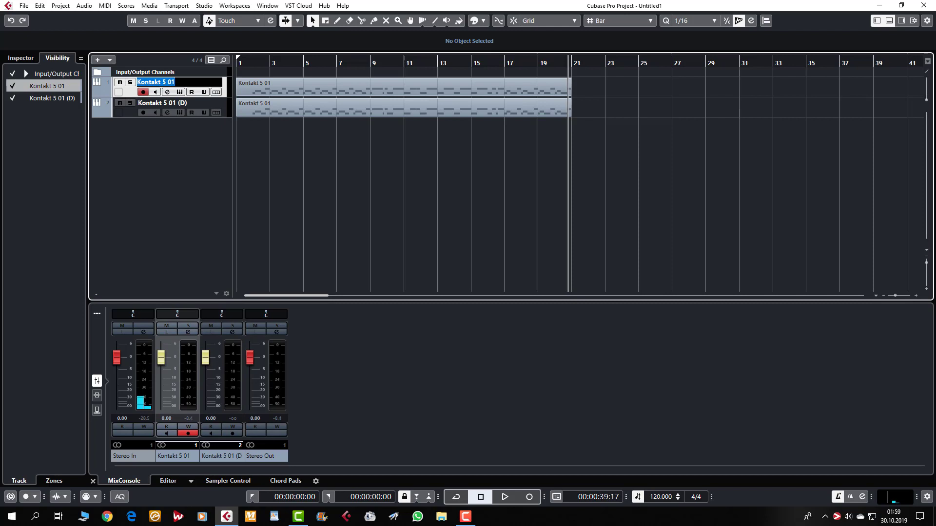
type("Bndr")
key("Tab")
type("B")
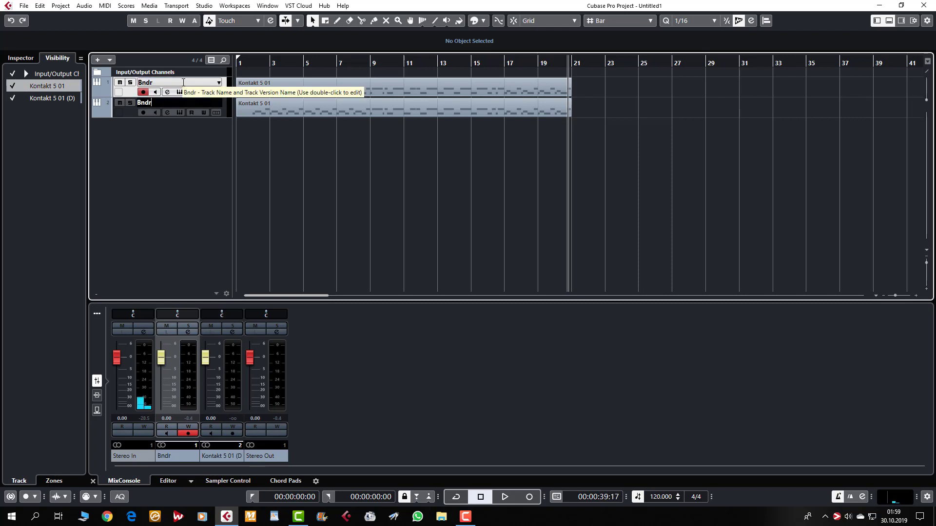
left_click(174, 162)
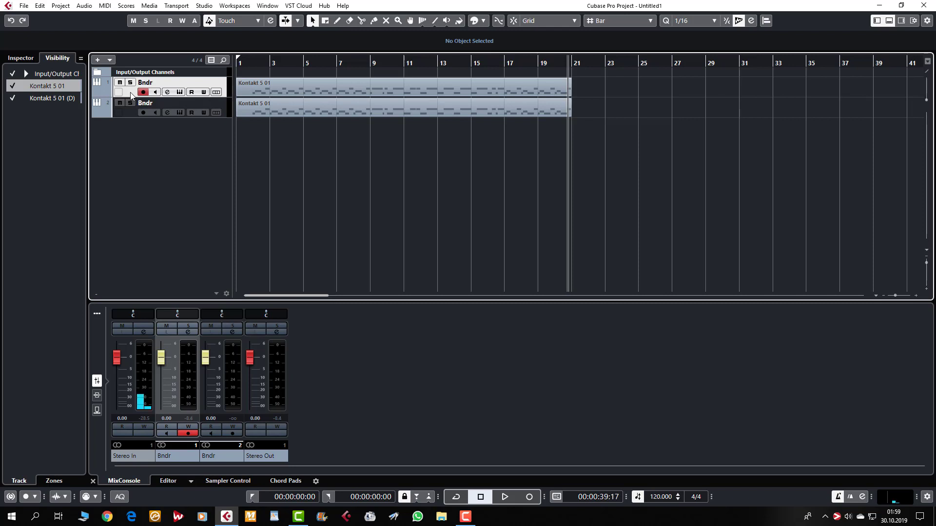
key("ctrl+shift+d")
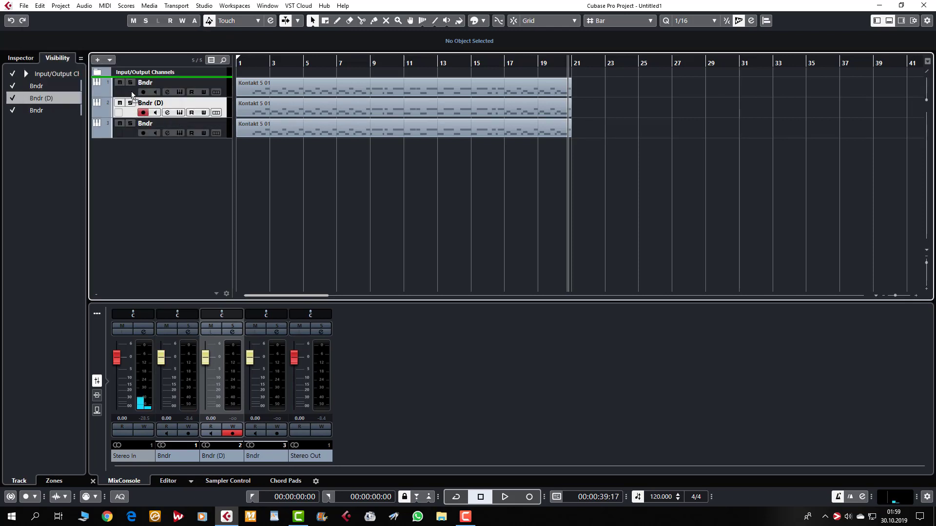
Move Bndr (D) to the top and load the BAS DRBK snapshot into its Kontakt
left_click_drag(132, 95, 134, 94)
left_click(181, 93)
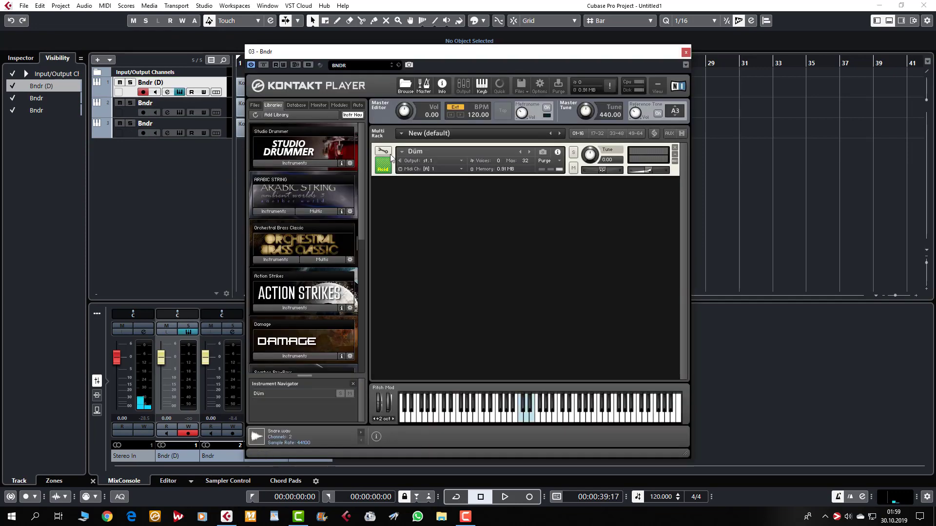
left_click(379, 67)
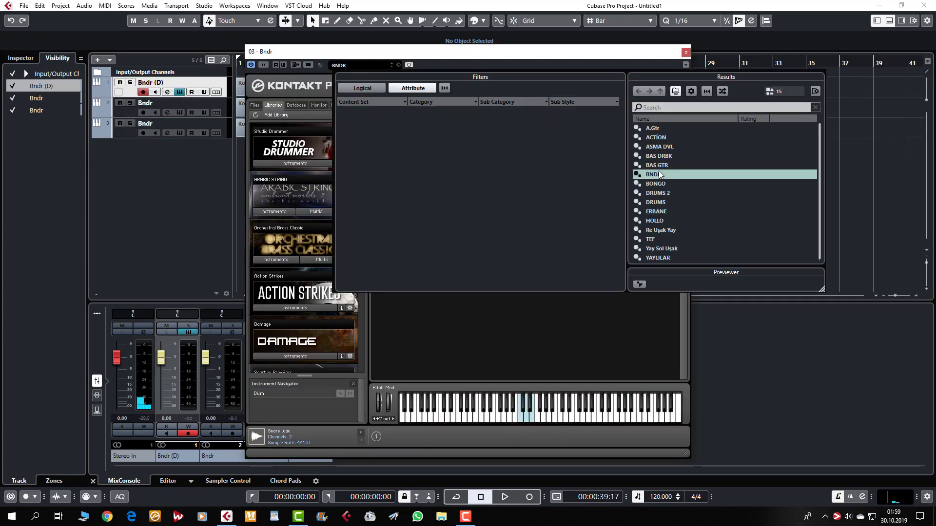
double_click(656, 155)
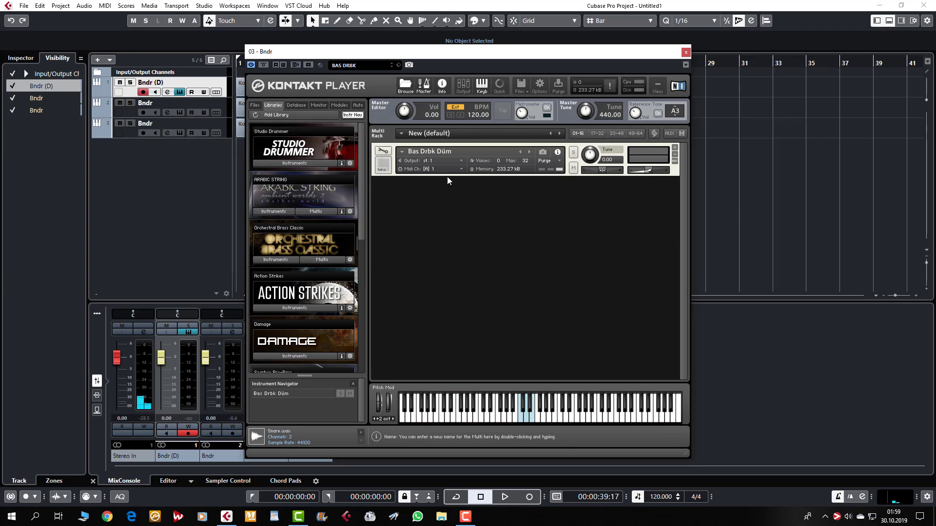
left_click(686, 52)
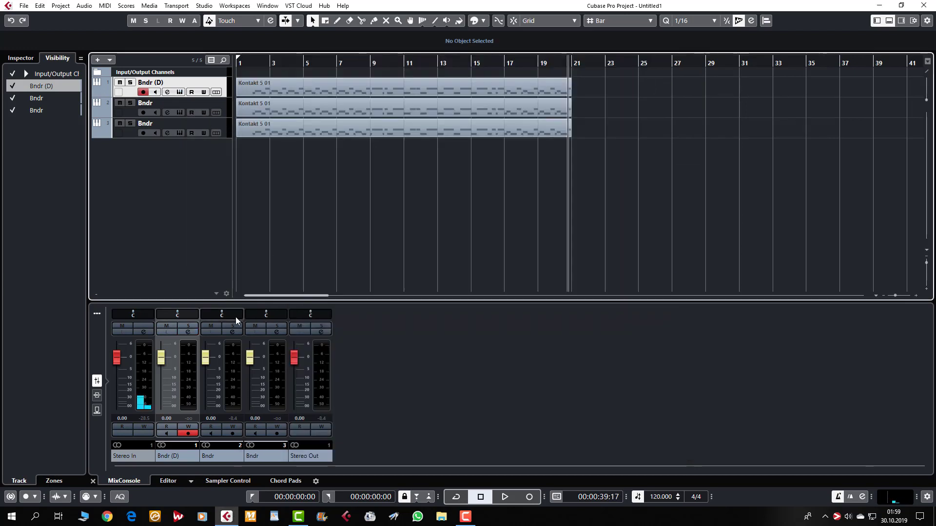
Pan the first Bndr channel hard left, then play from bar 1, soloing Bndr (D) briefly
left_click_drag(225, 316, 250, 315)
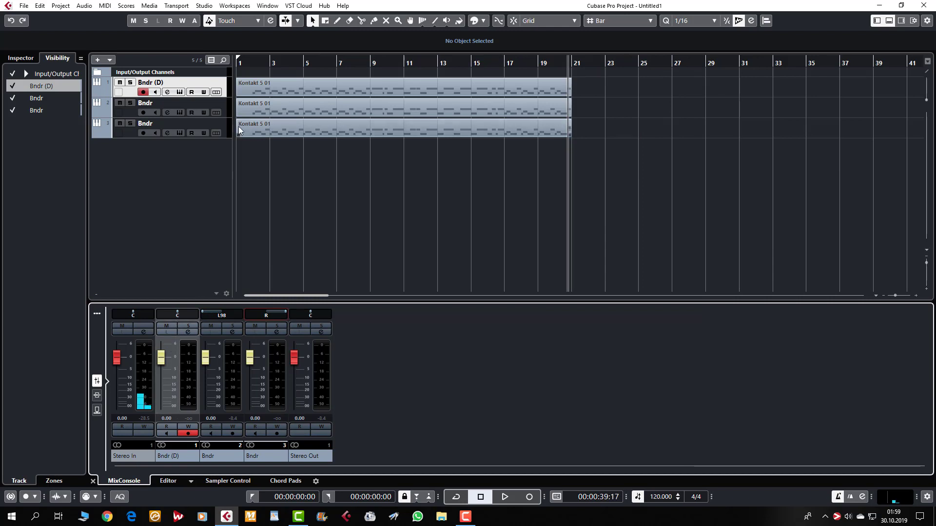
left_click(246, 62)
key("space")
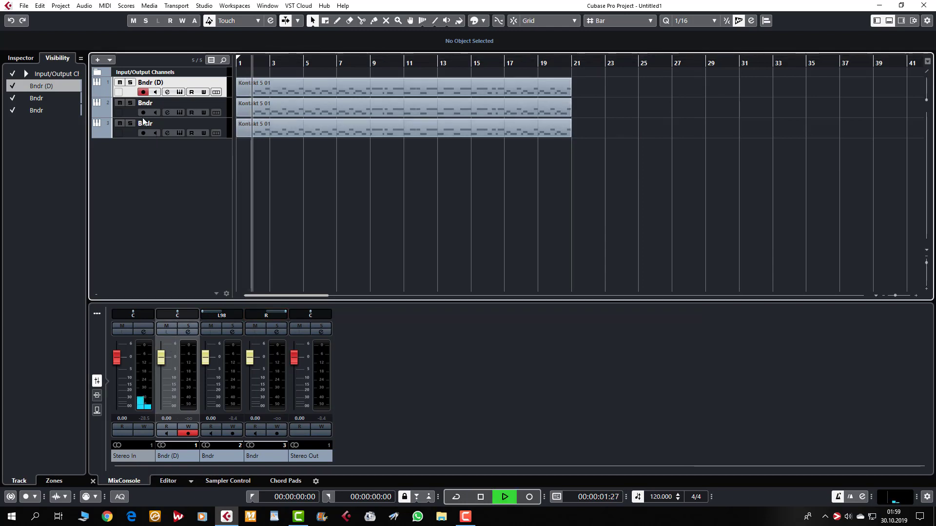
left_click(130, 84)
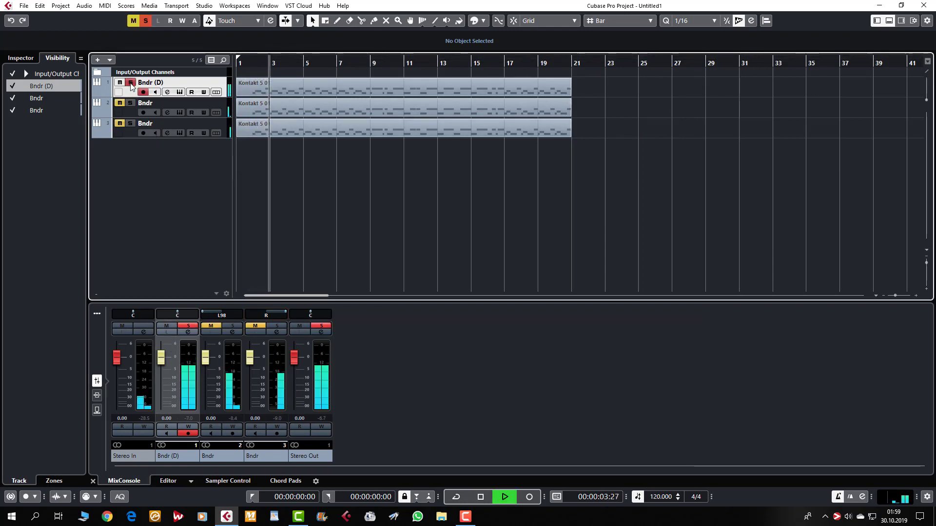
left_click(130, 82)
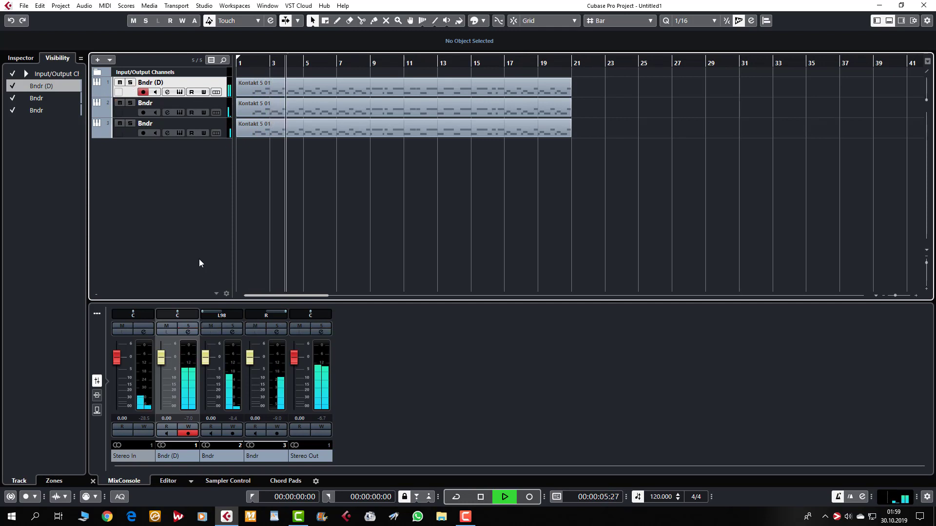
key("space")
Lower the faders to -0.35, -2.57 and -2.36 dB and duplicate the third Bndr track
left_click(180, 358)
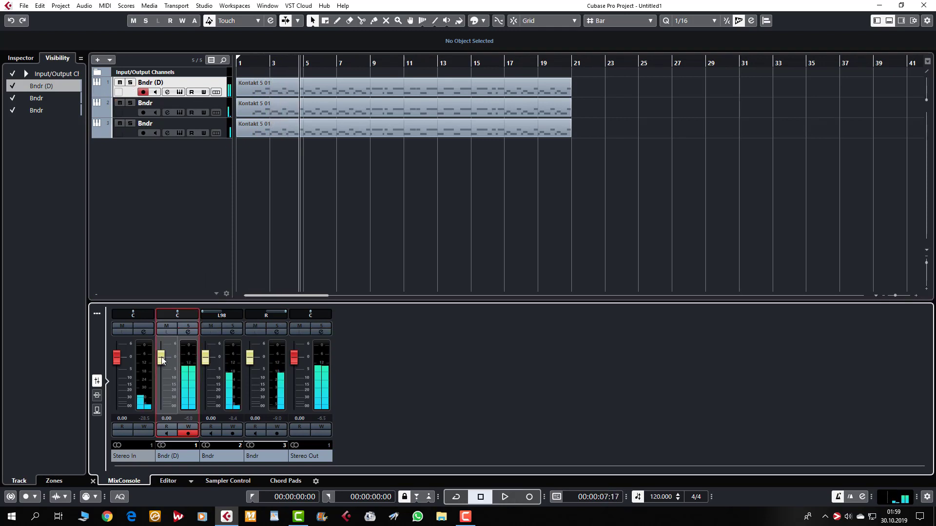
left_click_drag(202, 359, 250, 363)
left_click(130, 134)
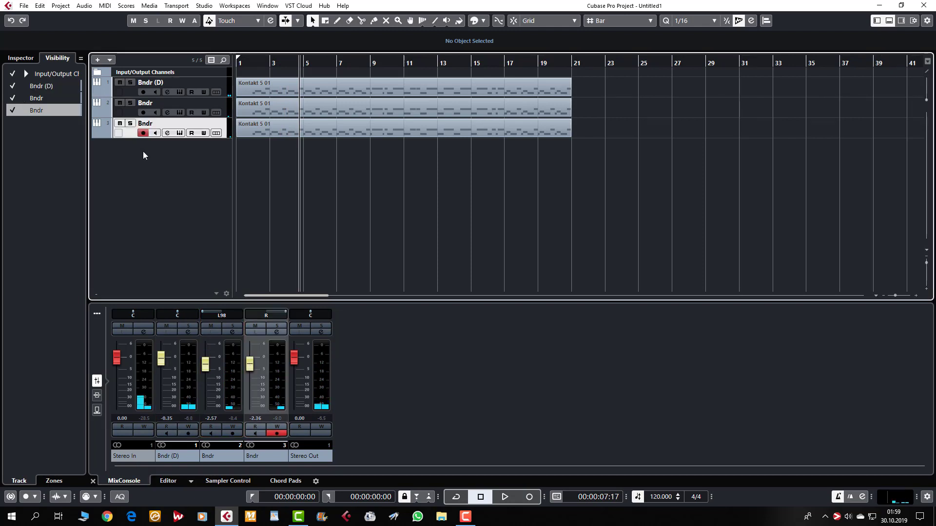
key("ctrl+shift+d")
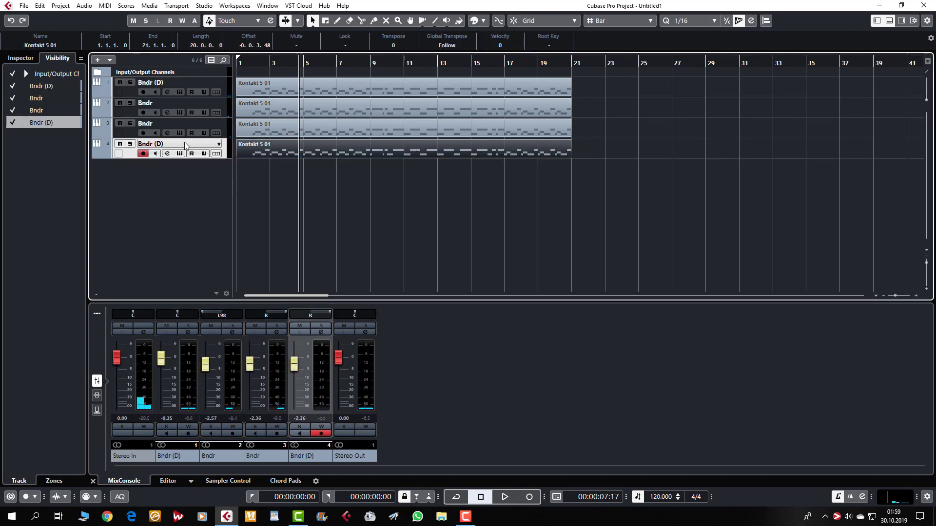
Rename the fourth track Hollo and open its part in a full-window Key Editor
double_click(185, 145)
type("Holl")
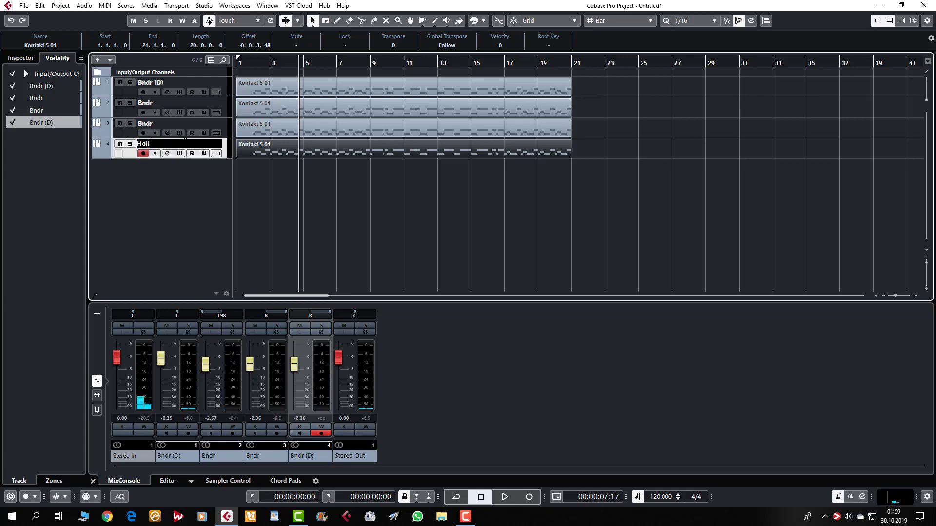
type("o")
key("Return")
key("Return")
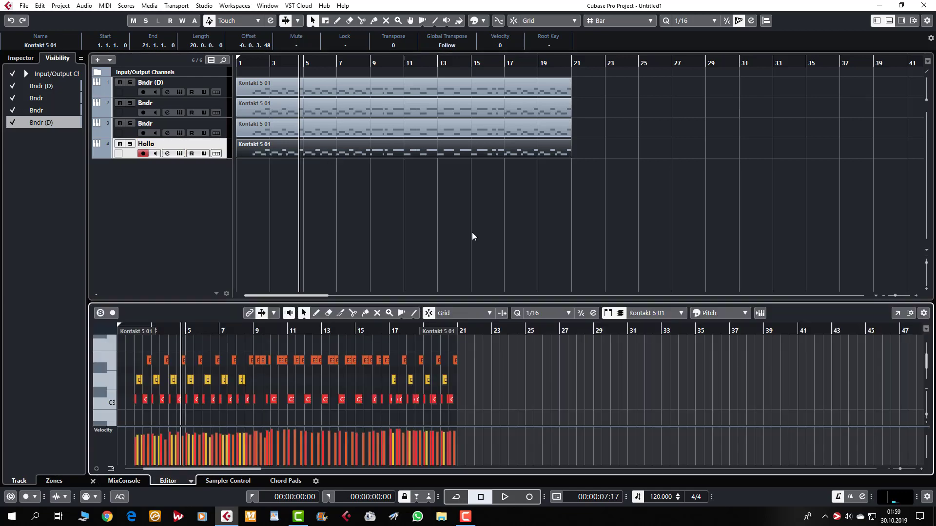
left_click(899, 314)
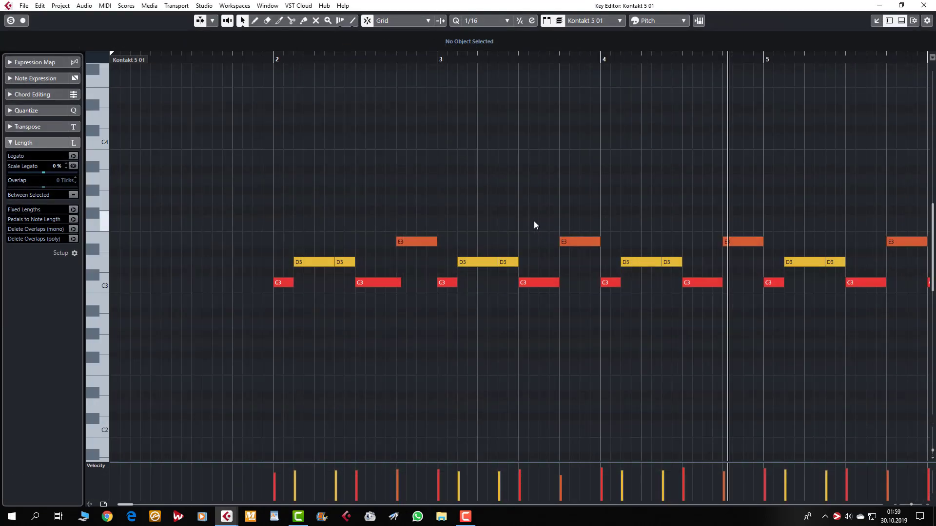
key("h")
key("g")
key("g")
key("g")
key("g")
key("g")
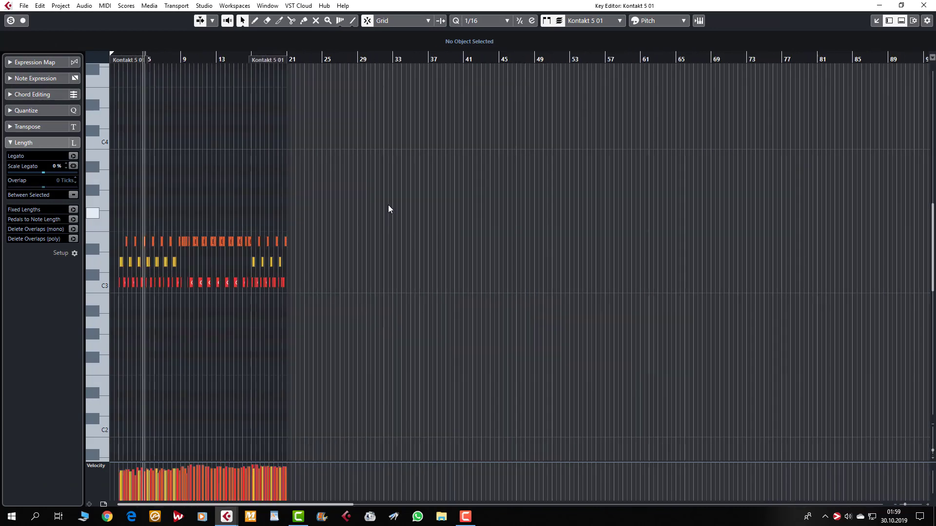
Transpose all the E3 notes down to D3
left_click_drag(386, 206, 104, 250)
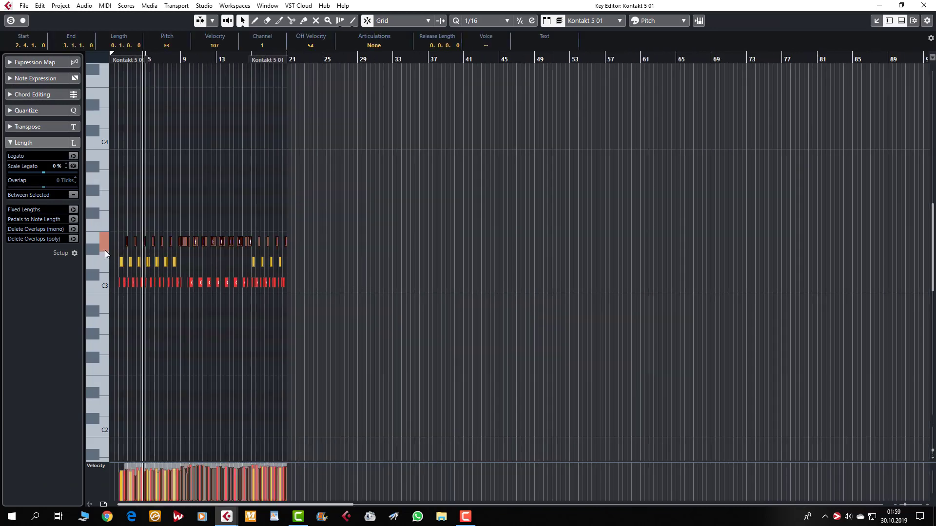
key("Down")
key("Down")
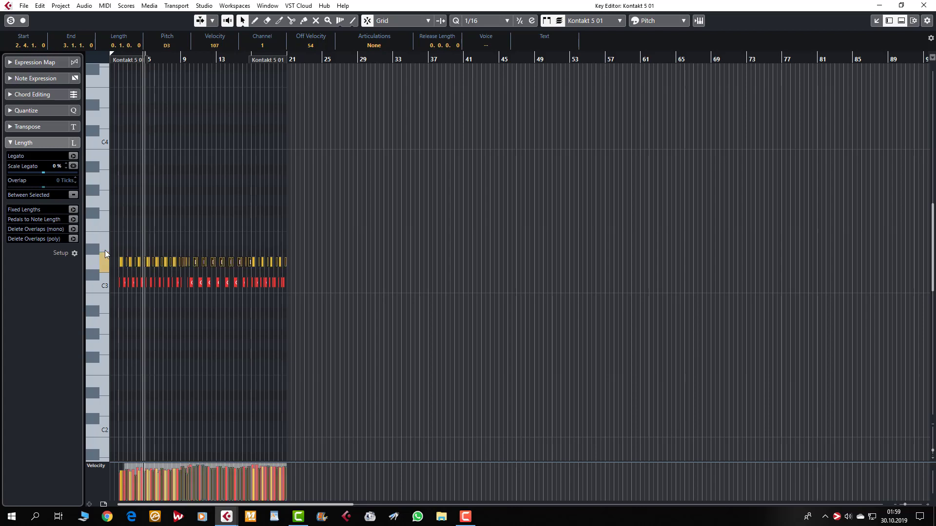
left_click(186, 235)
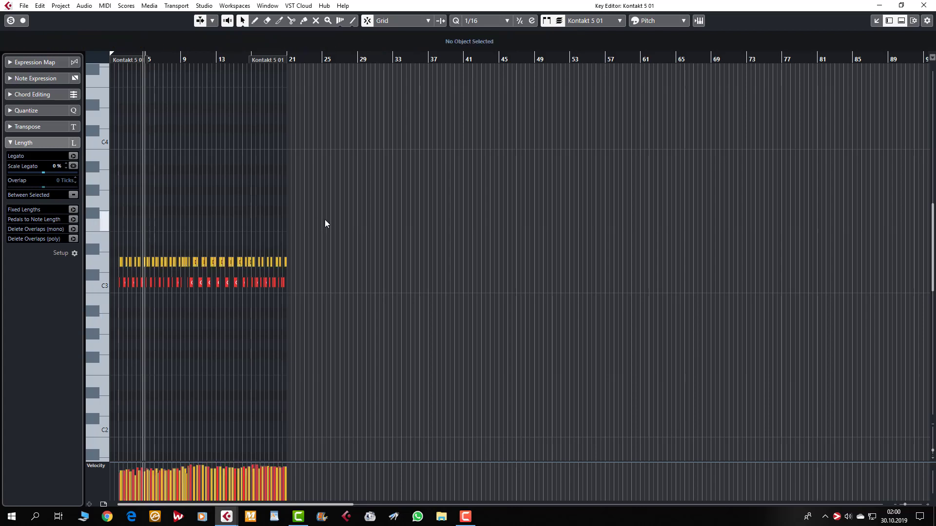
Give all notes uniform velocity, select the D3 row and close the Key Editor
left_click_drag(326, 222, 133, 326)
left_click(215, 363)
key("ctrl+z")
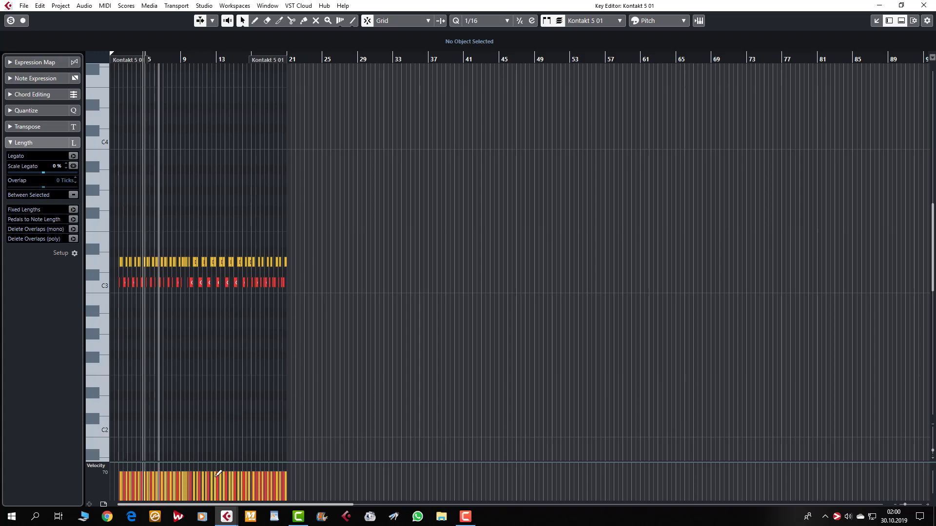
key("ctrl+shift+z")
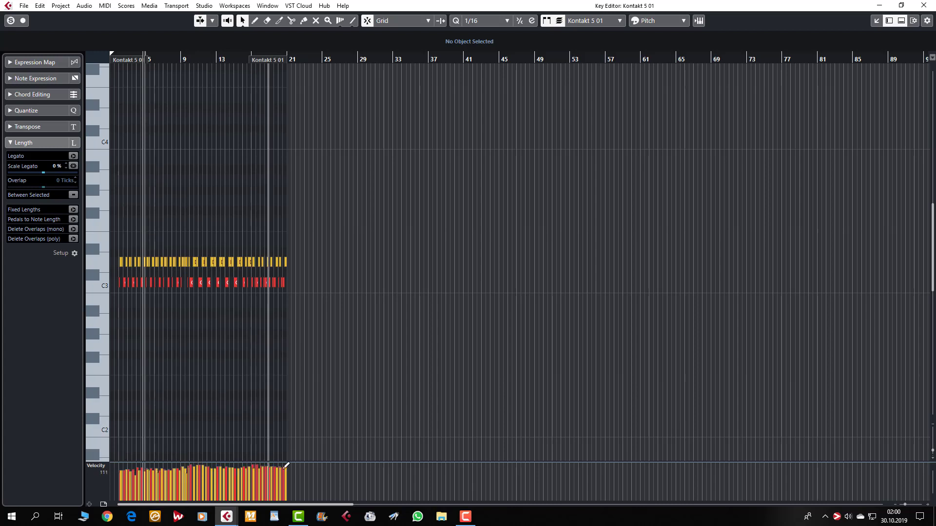
key("ctrl+z")
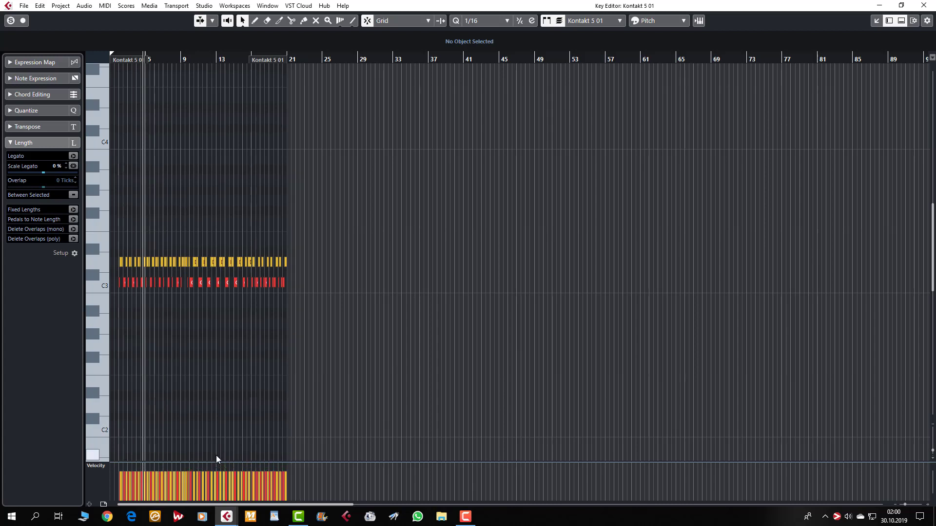
left_click_drag(314, 250, 104, 273)
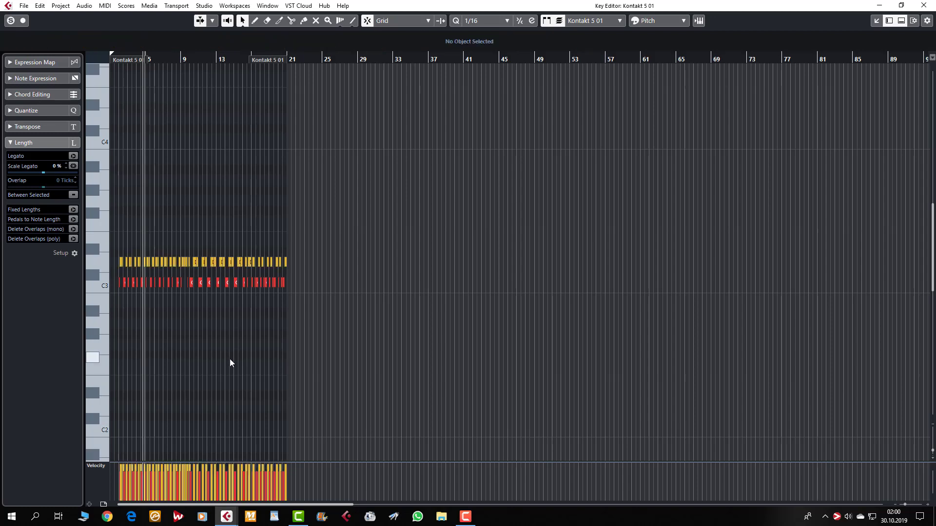
key("ctrl+w")
left_click(129, 155)
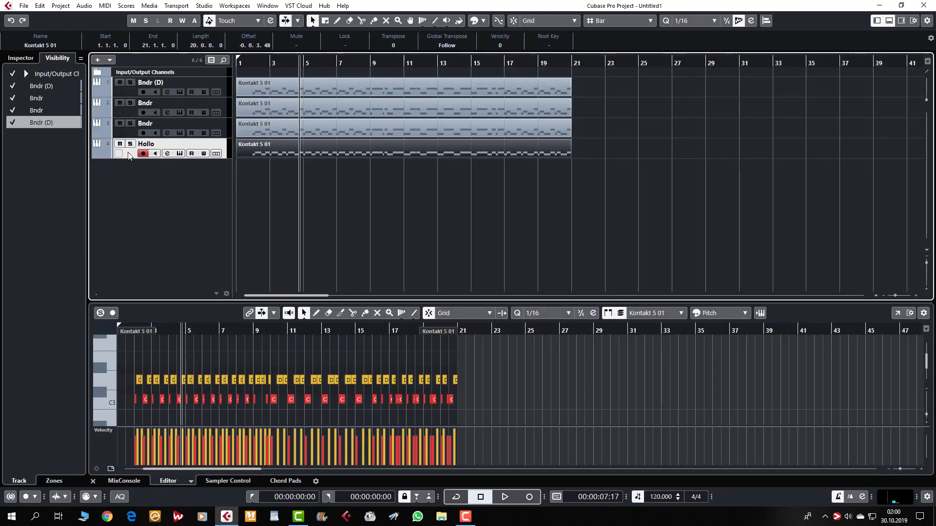
Duplicate the Hollo track twice and rename the newest copy Tef
key("ctrl+shift+d")
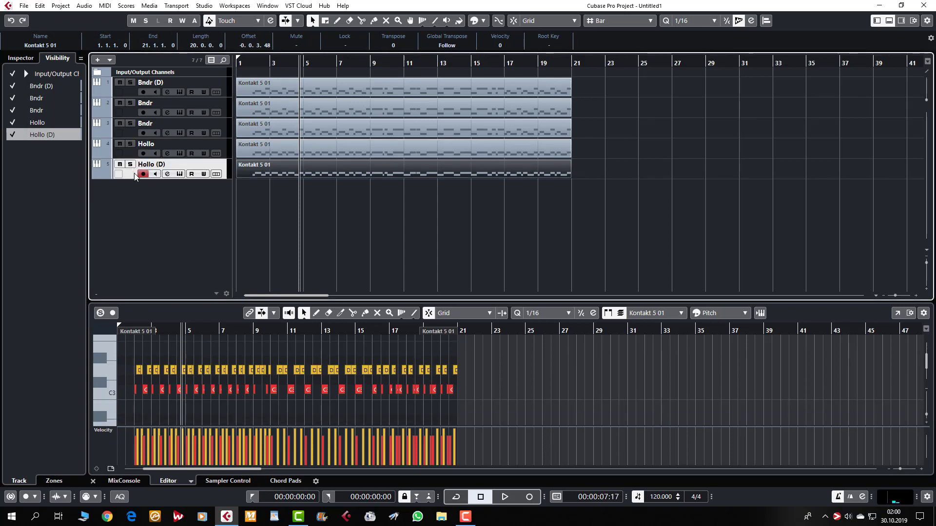
key("ctrl+shift+d")
double_click(170, 187)
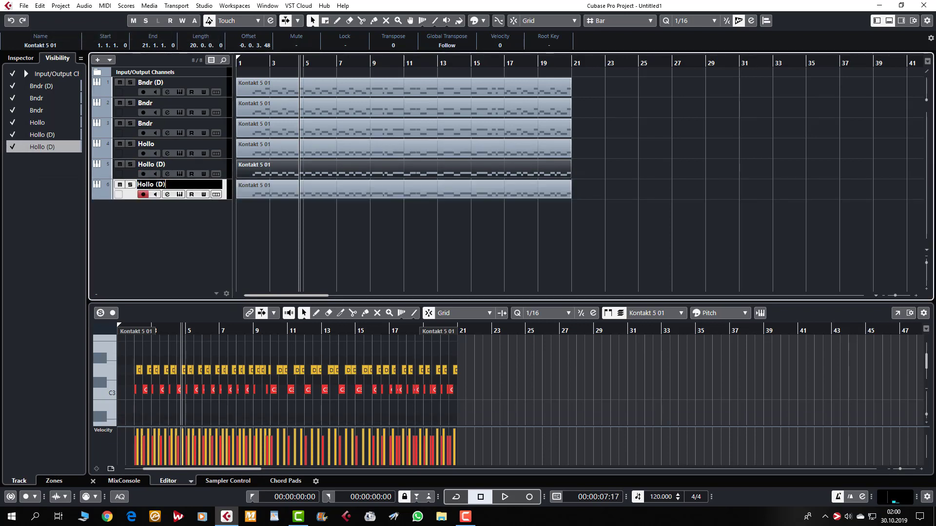
type("Tef")
key("Return")
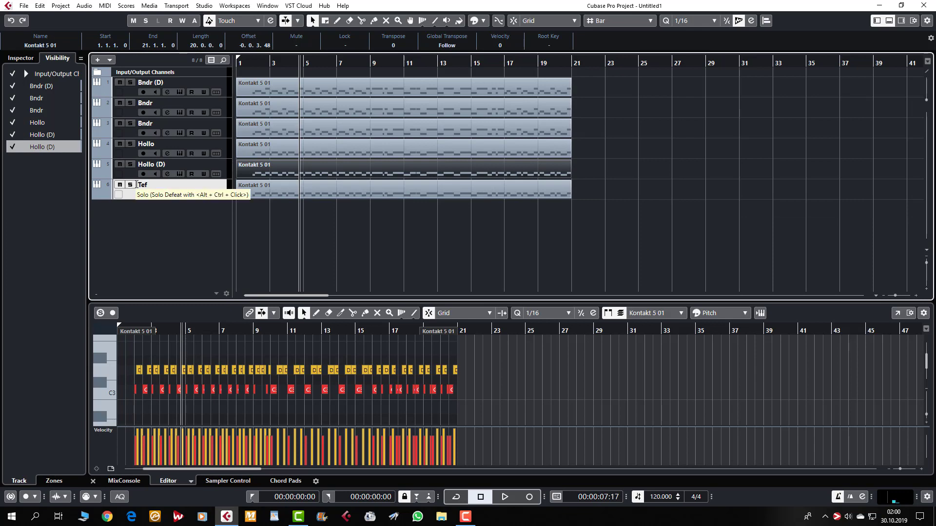
Load the HOLLO preset into the Kontakt players of Hollo and Hollo (D)
left_click(140, 152)
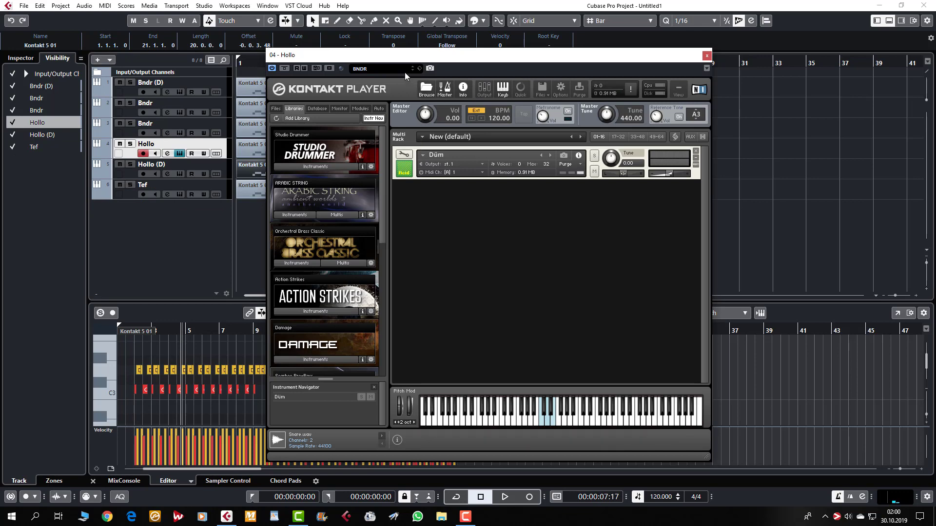
left_click(405, 70)
double_click(679, 226)
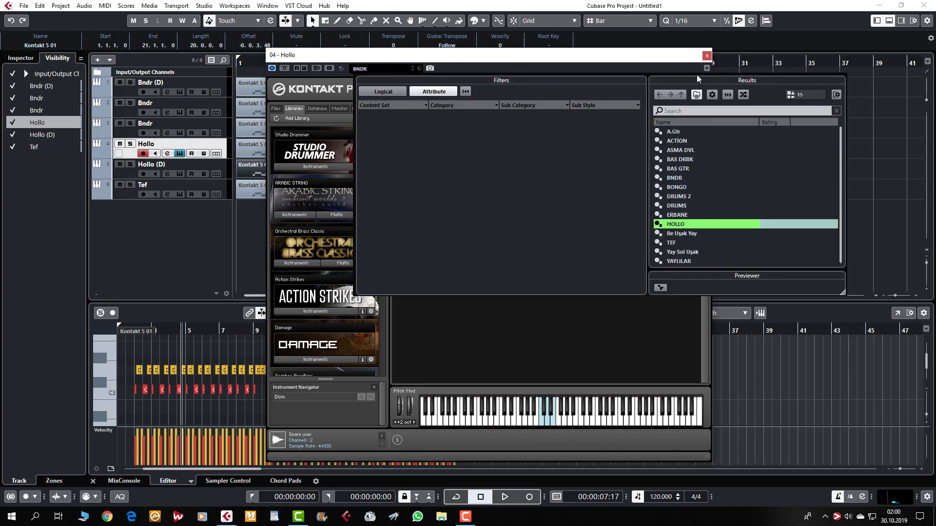
left_click(706, 55)
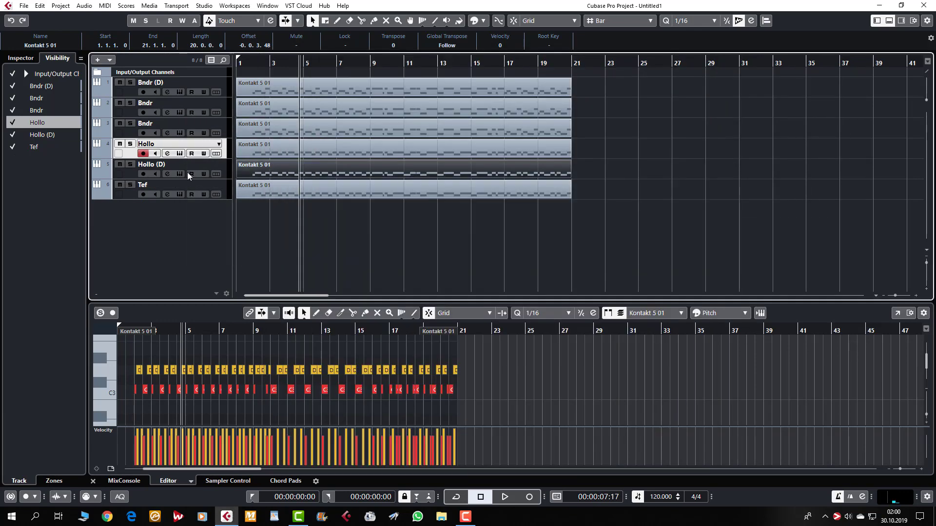
left_click(180, 174)
left_click(353, 66)
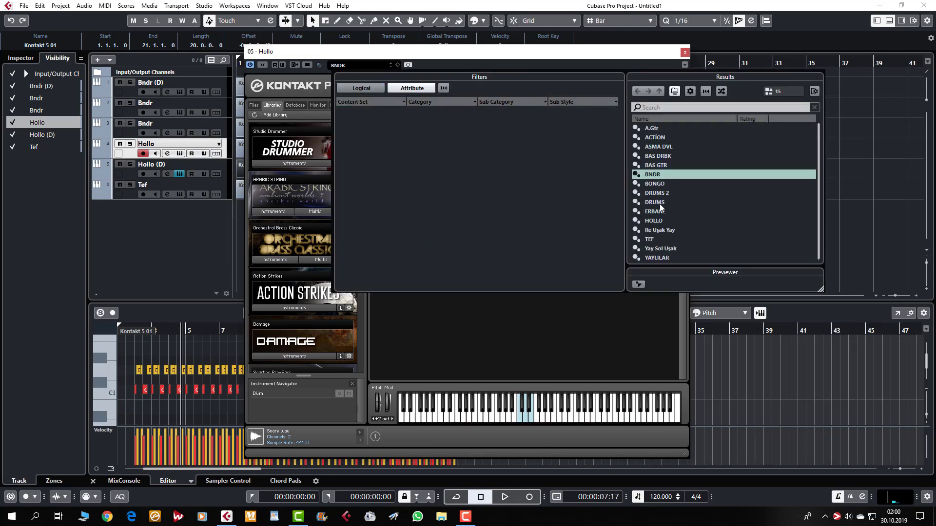
double_click(653, 221)
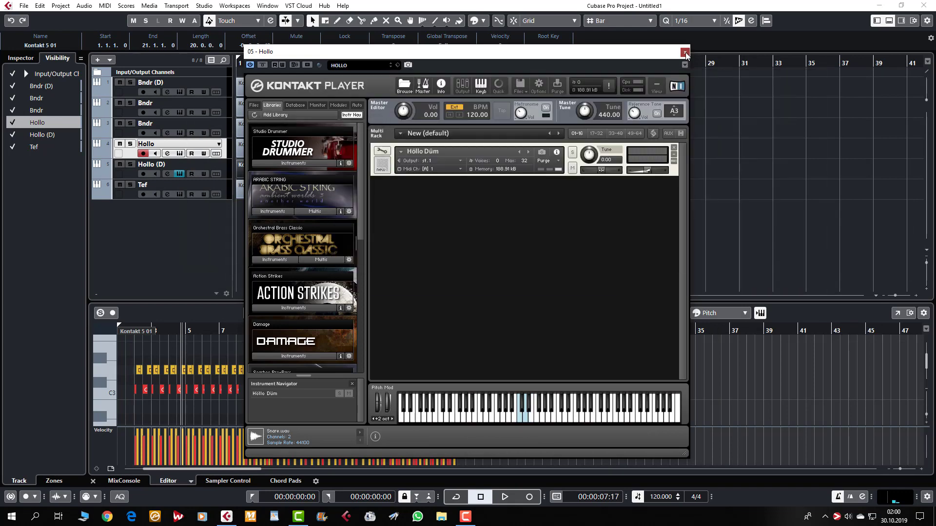
left_click(685, 52)
Load the TEF preset into the Tef track's Kontakt player
left_click(133, 195)
left_click(179, 194)
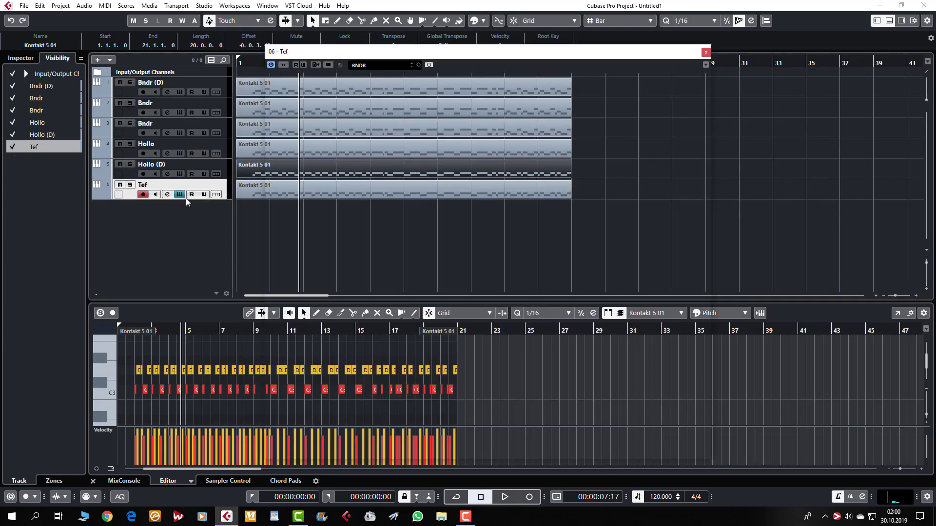
left_click(384, 66)
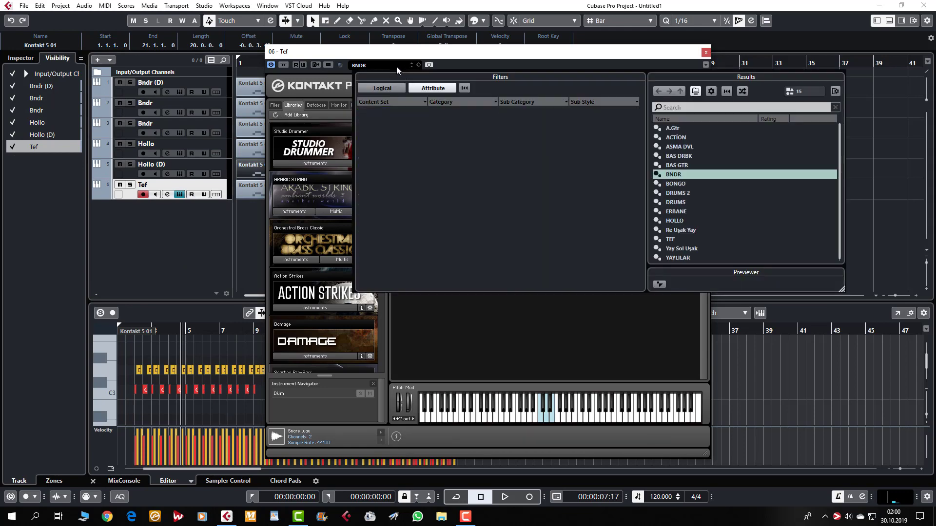
double_click(671, 239)
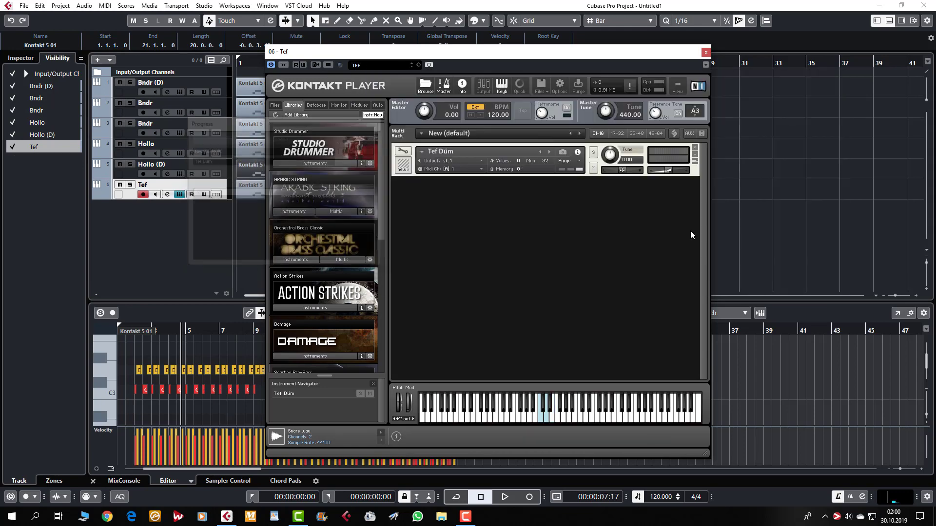
left_click(705, 53)
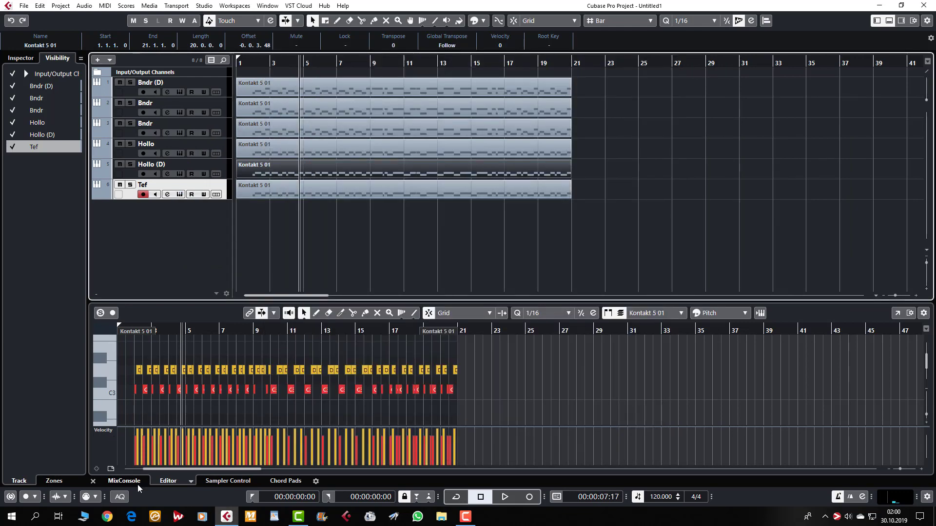
With the MixConsole shown, play from the start and set Tef's fader to -3.93 dB
left_click(125, 480)
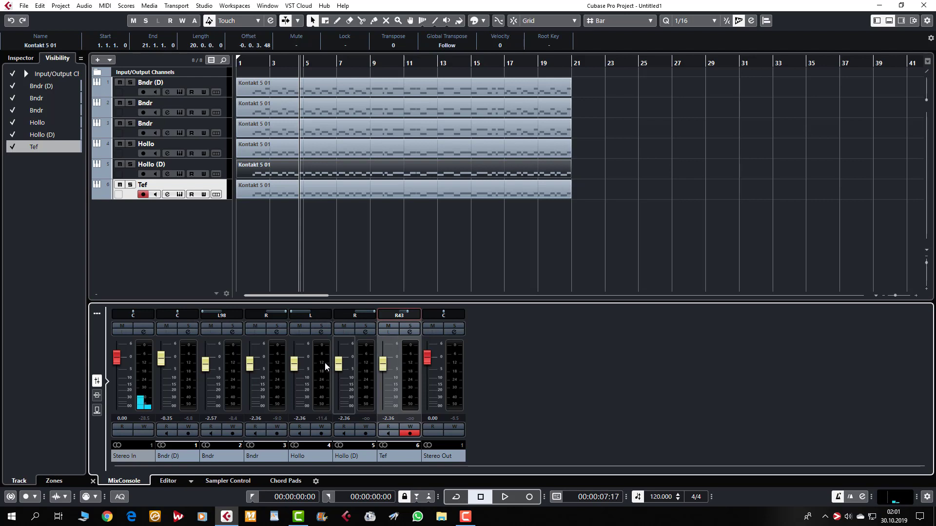
key("Home")
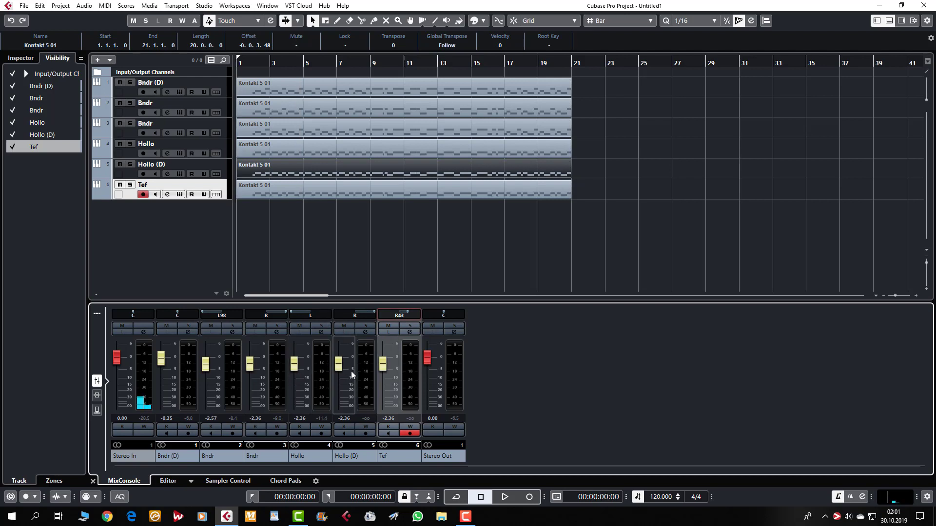
key("space")
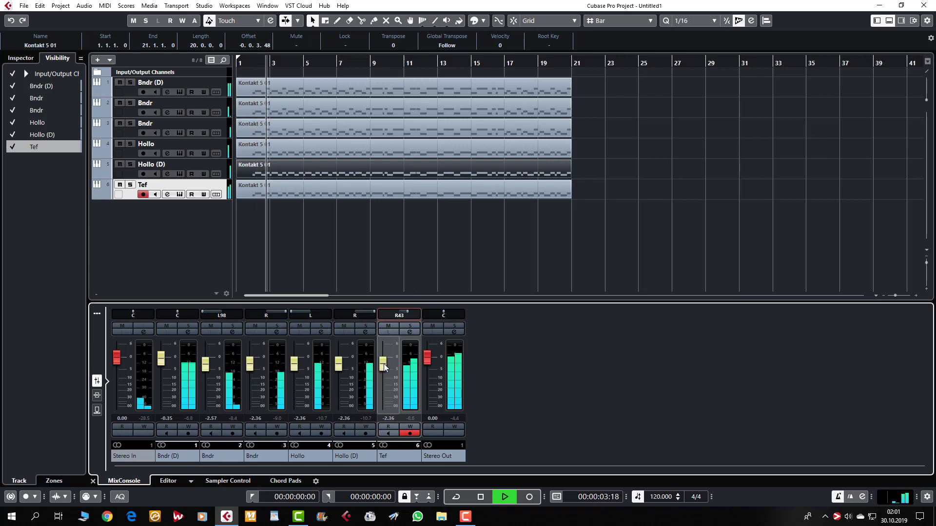
left_click_drag(384, 363, 384, 368)
left_click(371, 252)
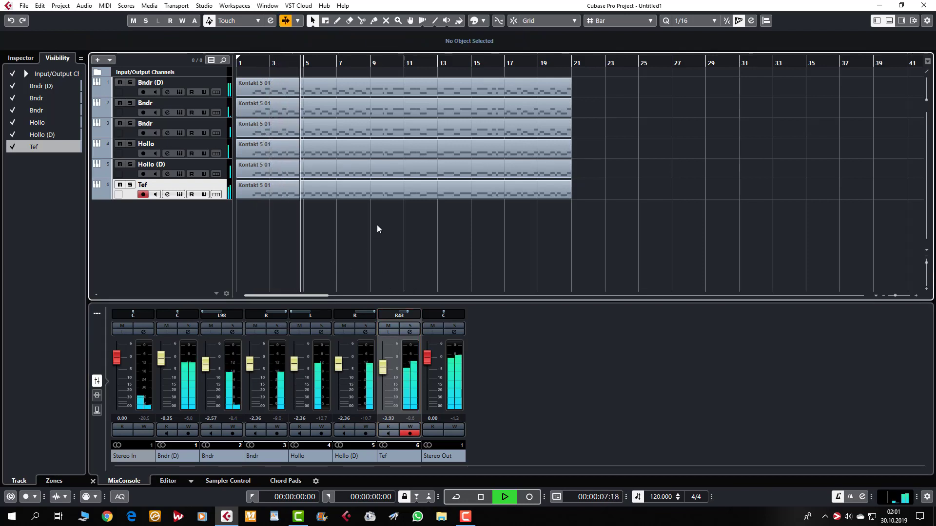
key("g")
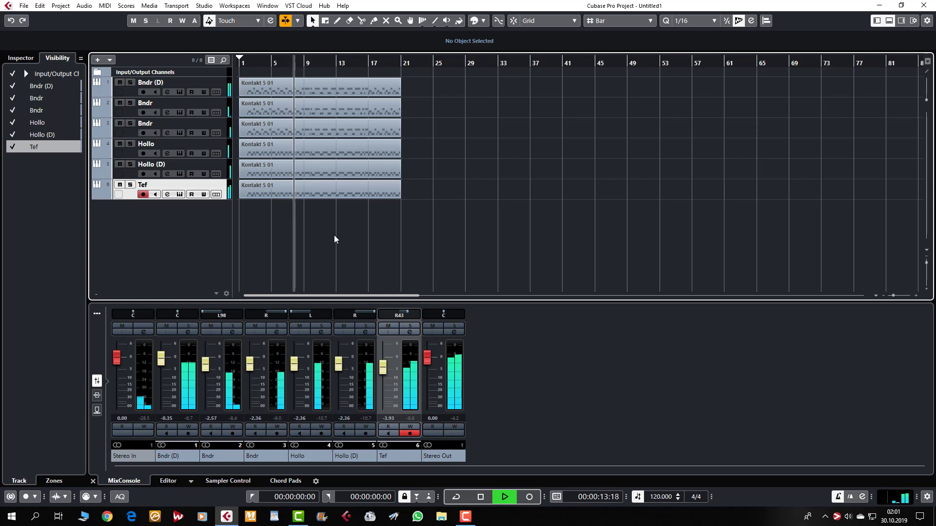
key("space")
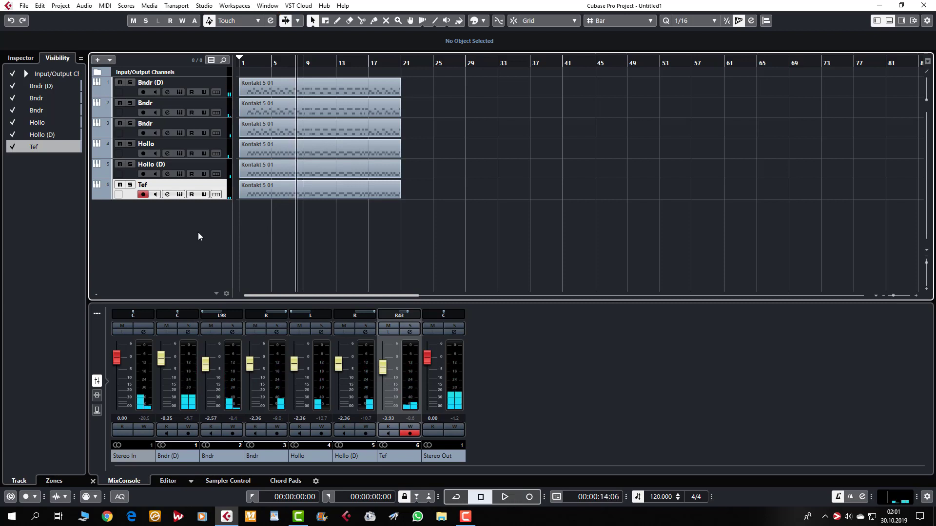
Drag the Sequel Library loop '68Mod - Chorus B - StereoDrums' into the project, then delete its event
left_click(899, 25)
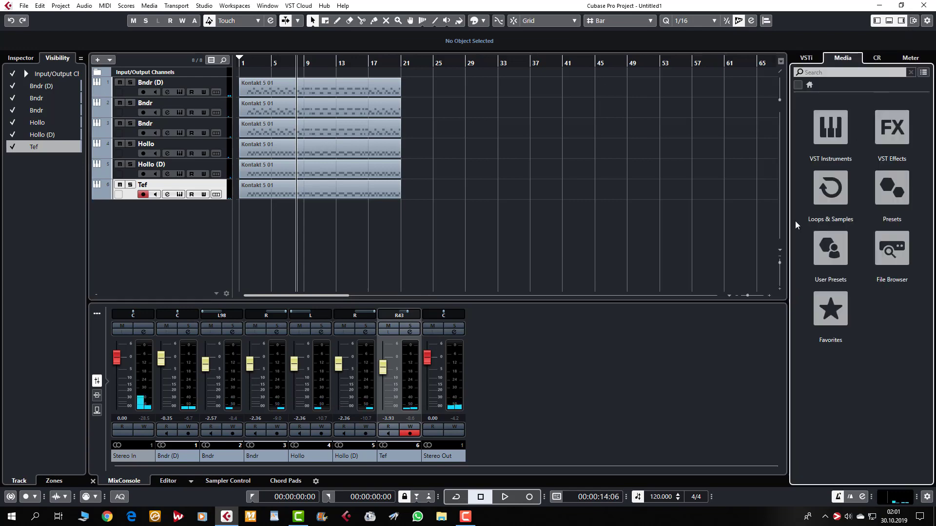
left_click(834, 187)
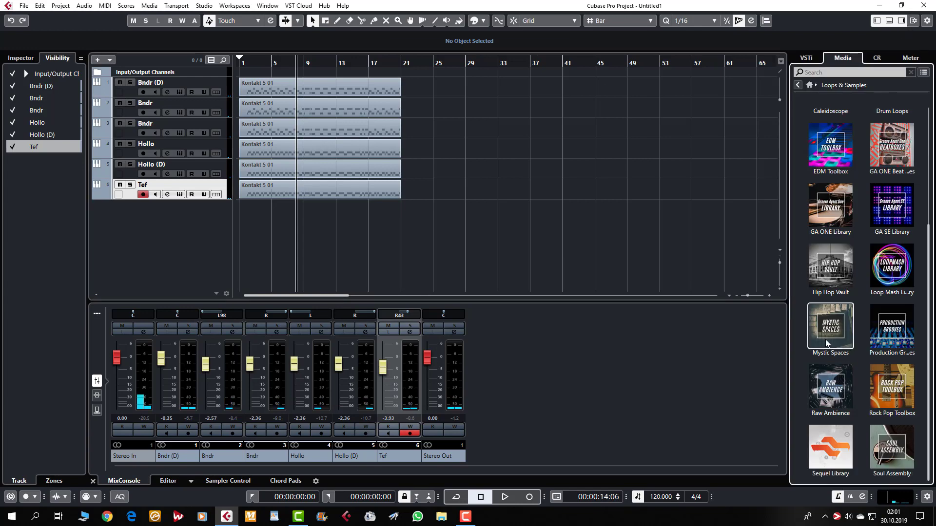
left_click(830, 446)
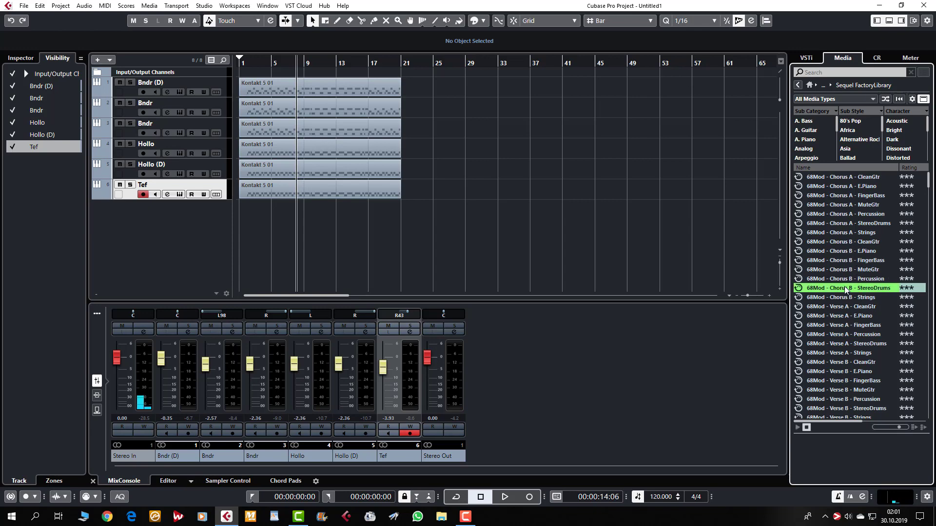
left_click_drag(839, 285, 246, 210)
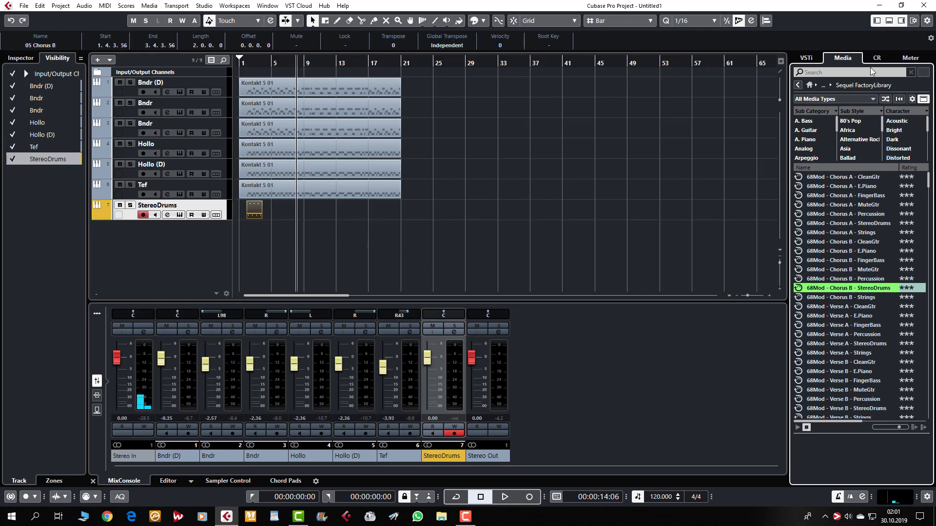
left_click(900, 21)
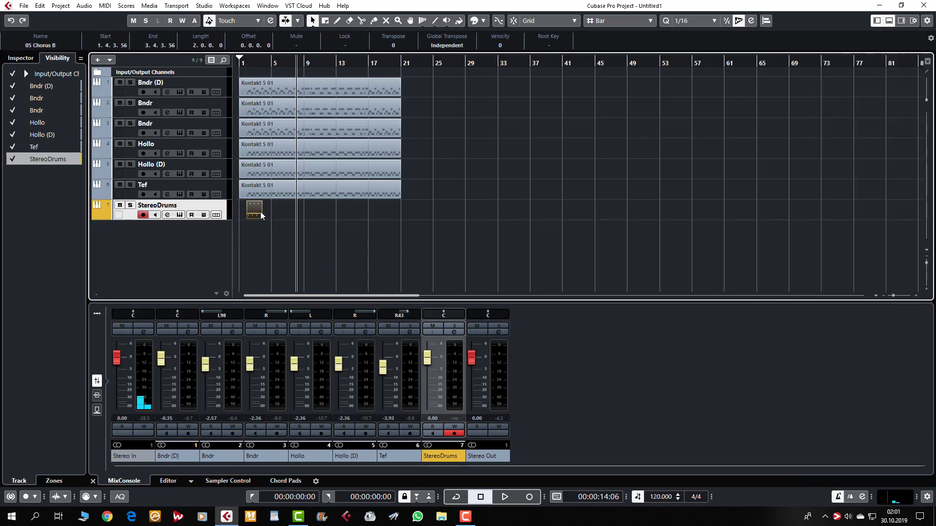
key("Delete")
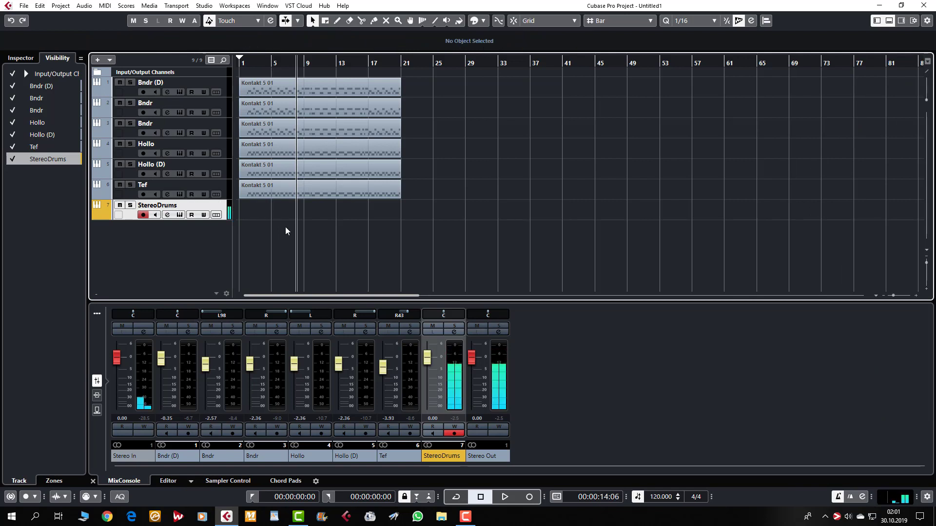
Record a StereoDrums take from the project start
key("Home")
key("space")
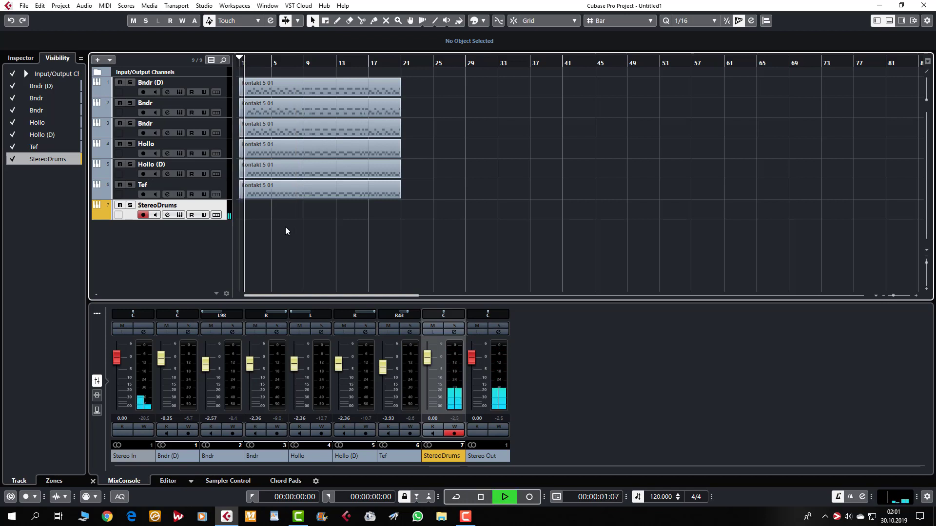
key("KP_Multiply")
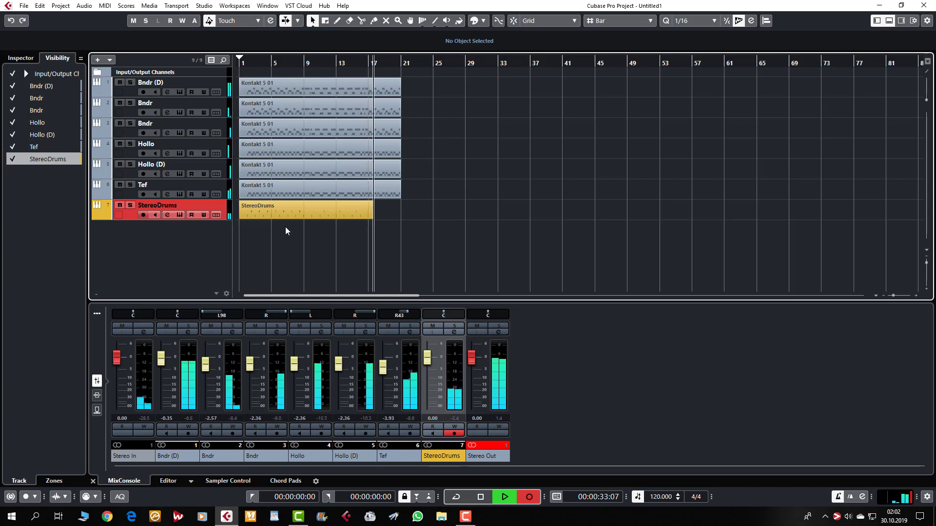
key("space")
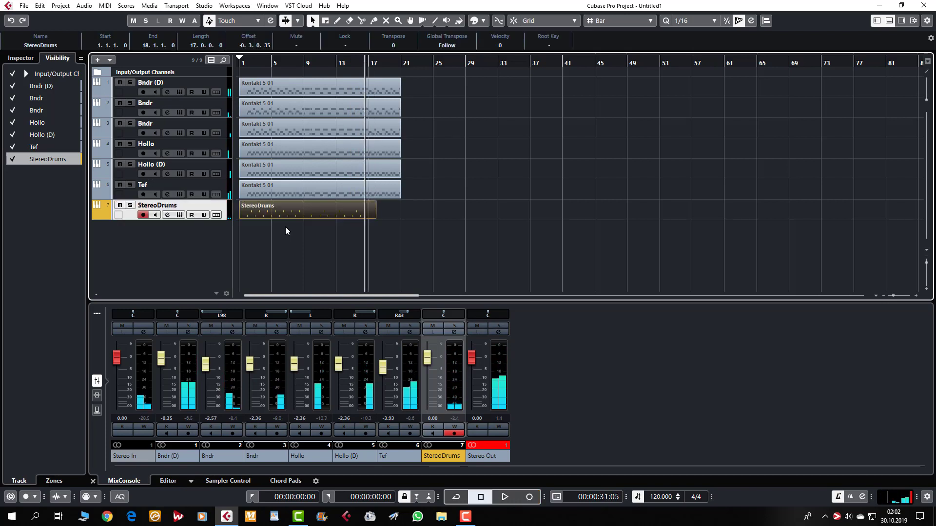
Punch in a second StereoDrums take from around bar 15, discarding one false start
key("space")
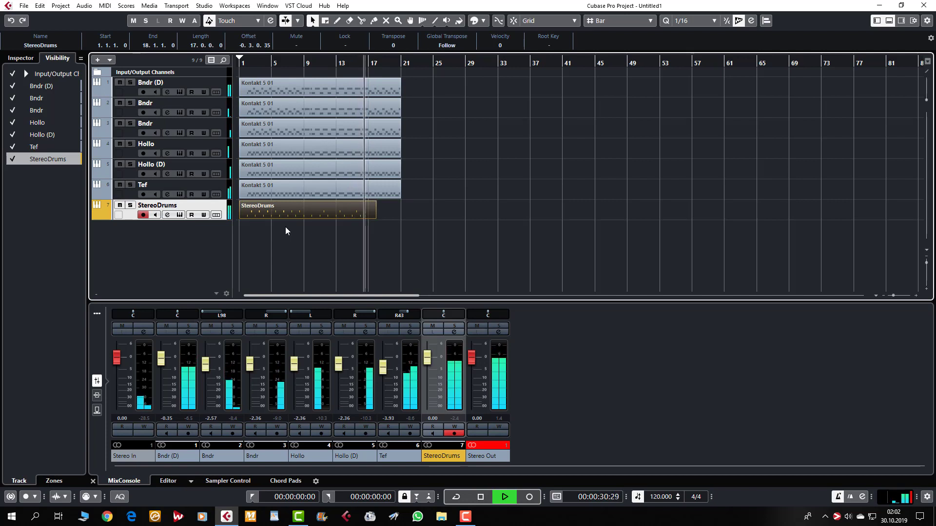
key("KP_Multiply")
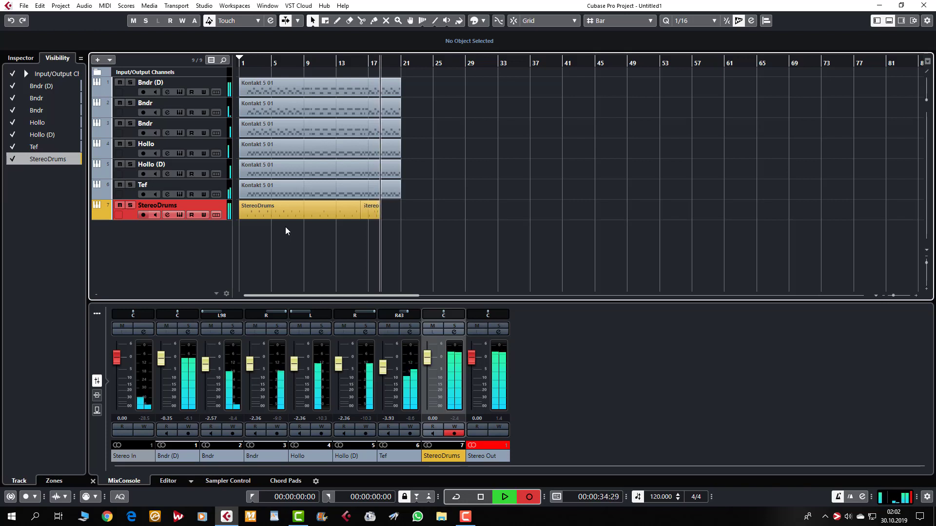
key("space")
key("space")
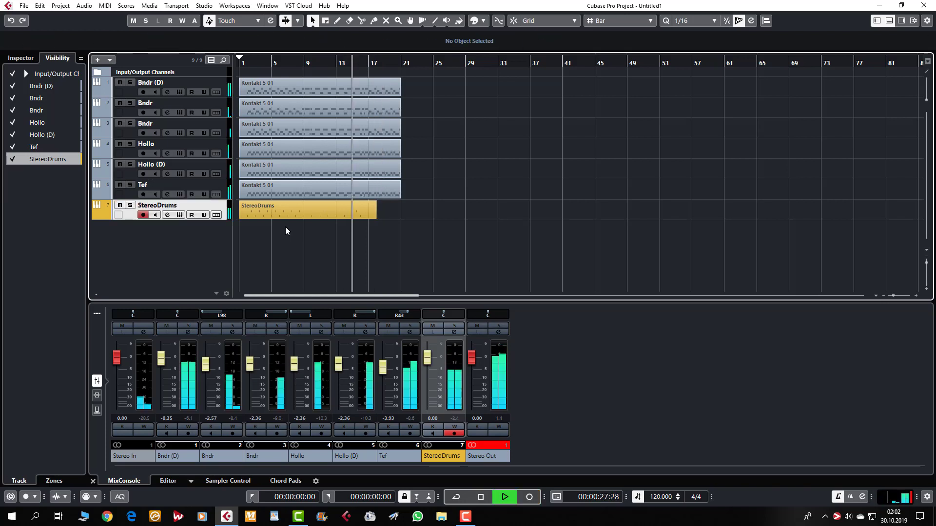
key("h")
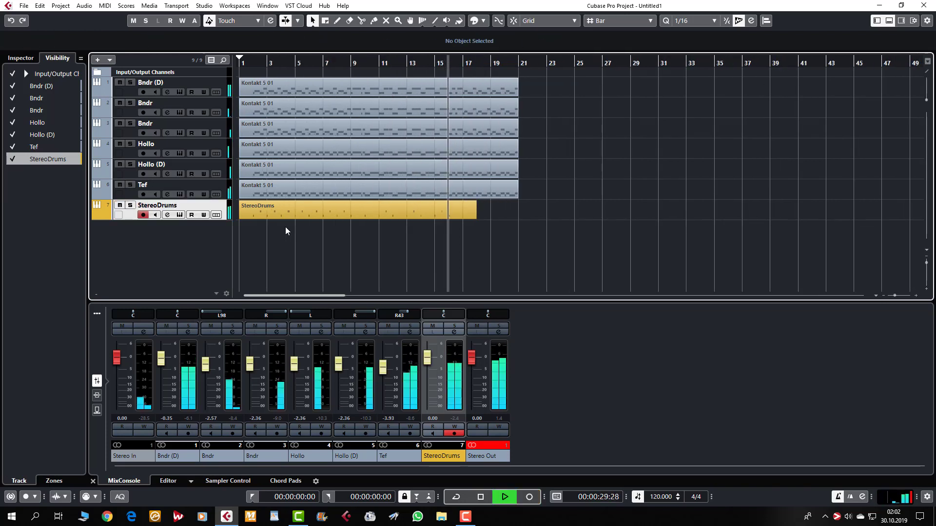
key("KP_Multiply")
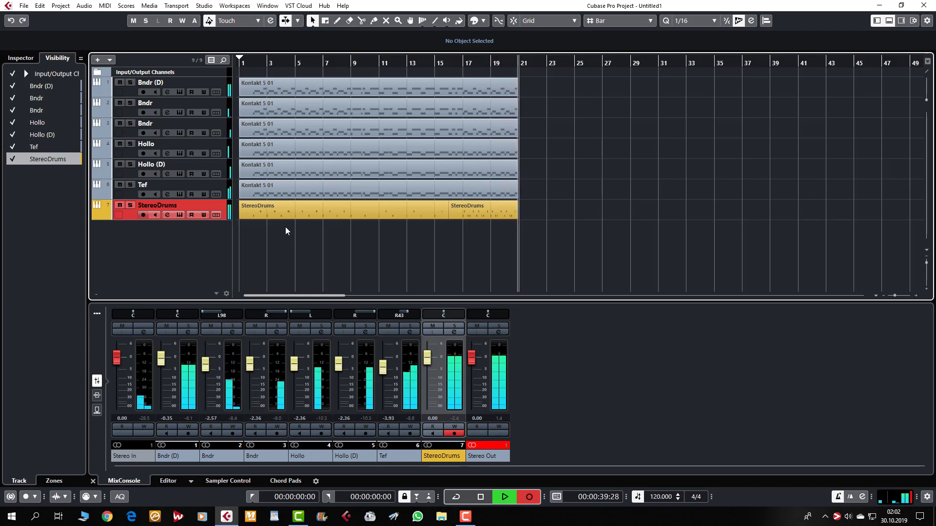
key("space")
Glue the two StereoDrums events into a single part with the Glue tool
left_click_drag(536, 202, 296, 235)
right_click(343, 237)
left_click(406, 236)
left_click(302, 214)
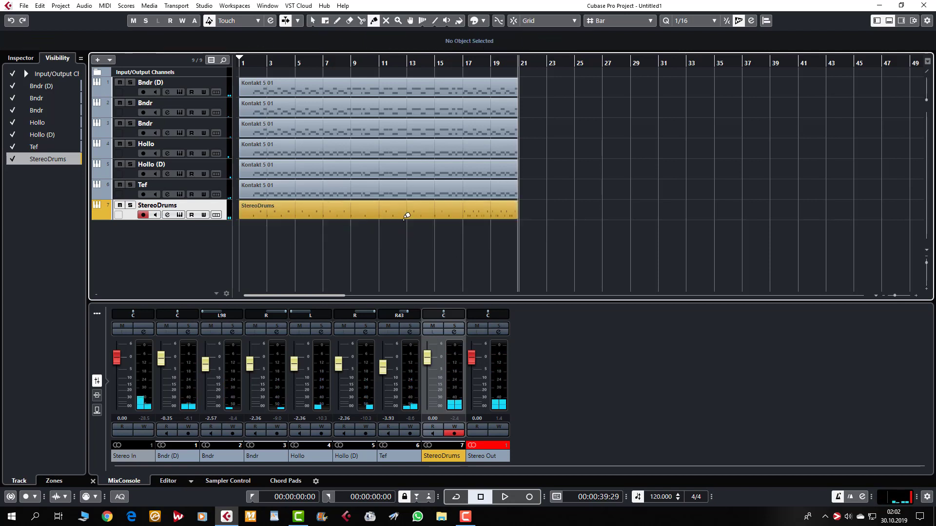
key("1")
left_click(303, 217)
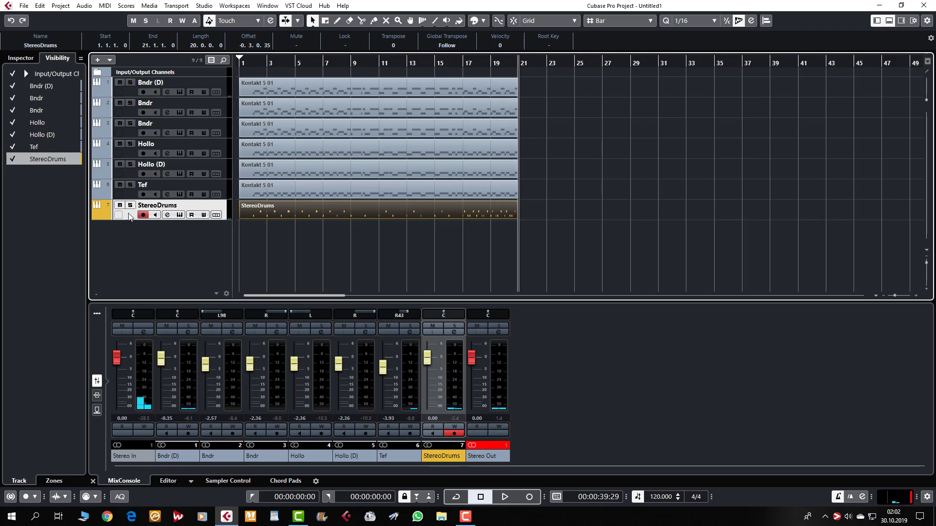
Duplicate the StereoDrums track, delete the copied event, and rename the copy Hihat
key("ctrl+shift+d")
left_click(292, 227)
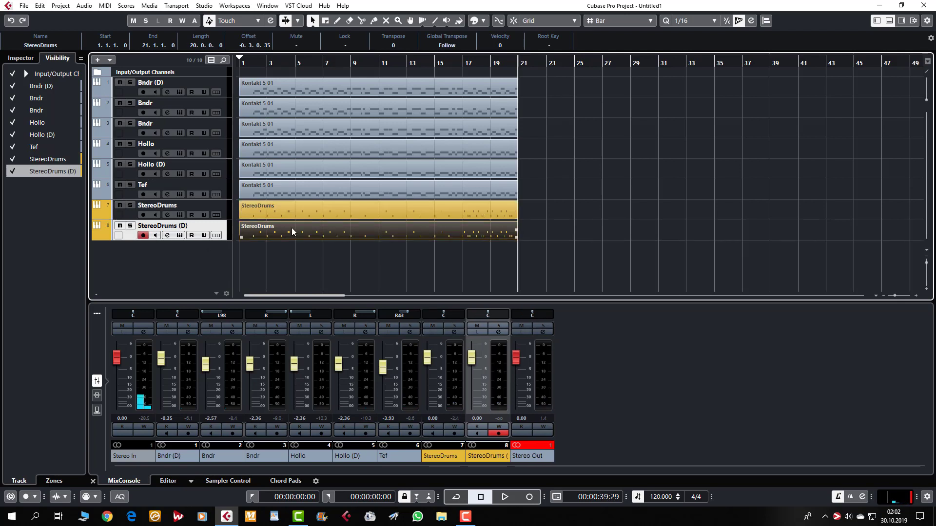
key("Delete")
double_click(185, 227)
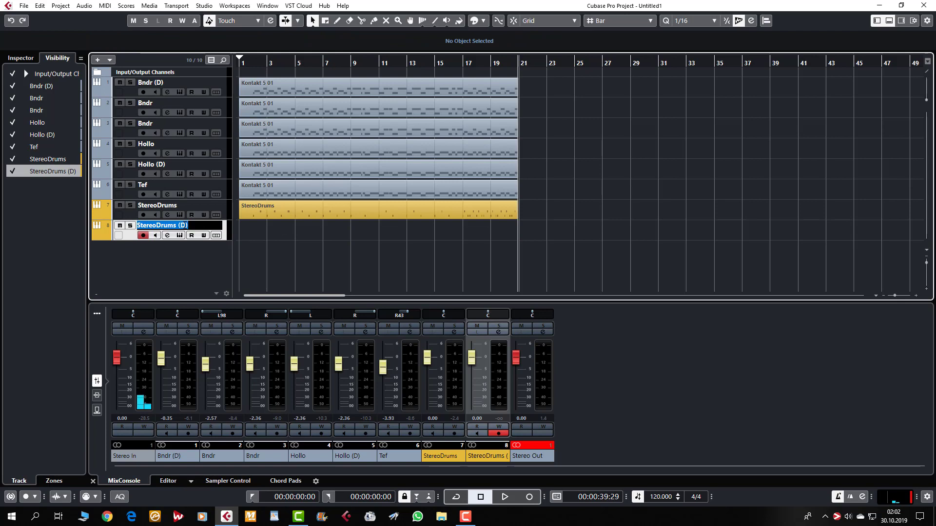
key("Return")
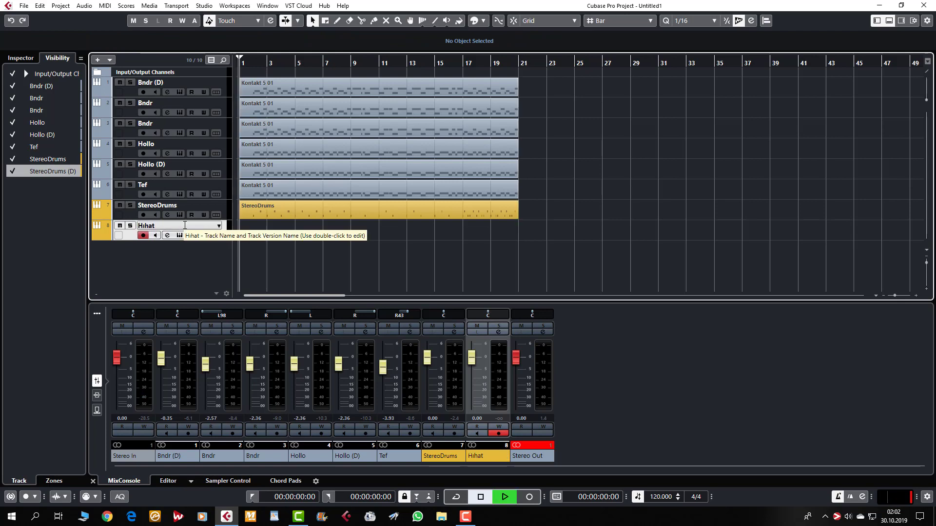
Record the Hihat part and trim its end back to bar 21
key("KP_Multiply")
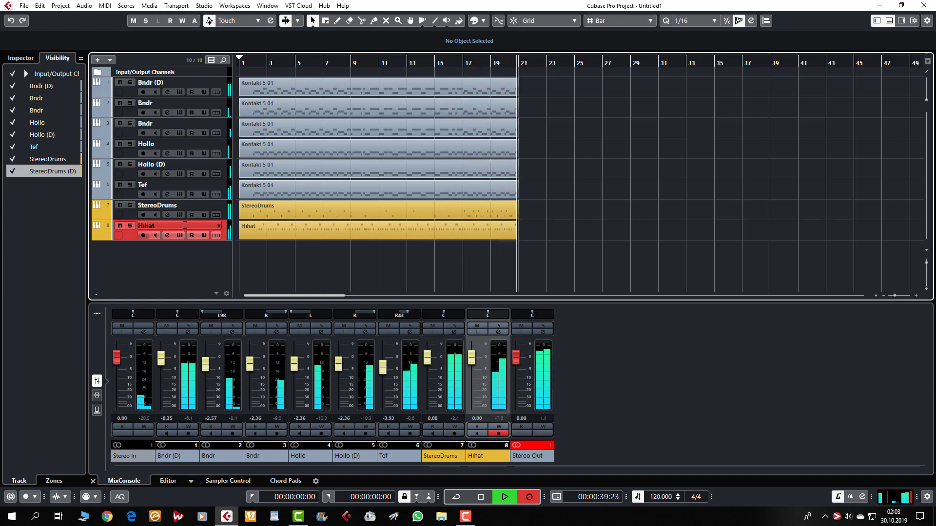
key("space")
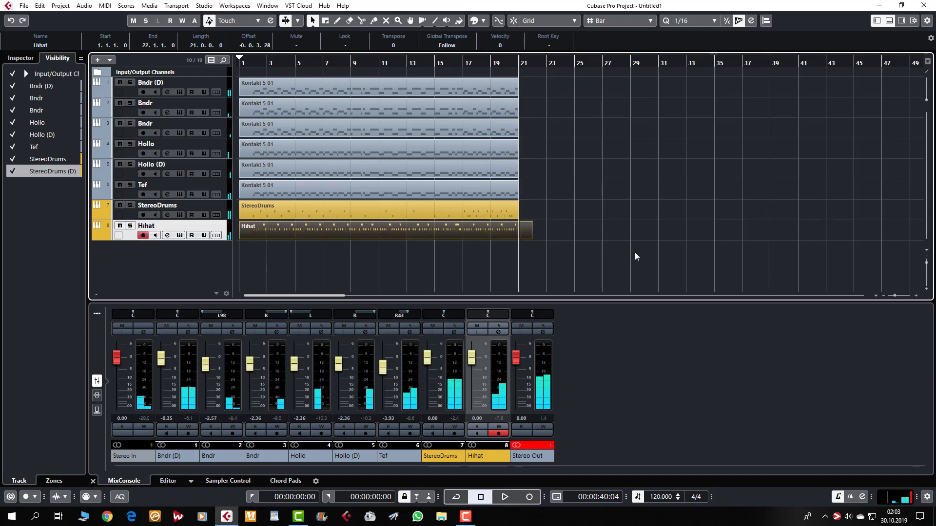
left_click_drag(531, 237, 518, 238)
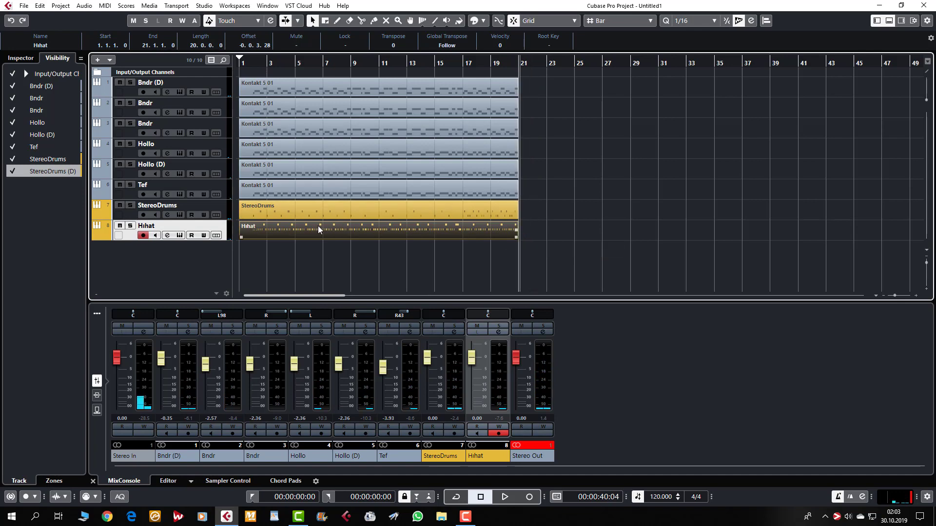
key("g")
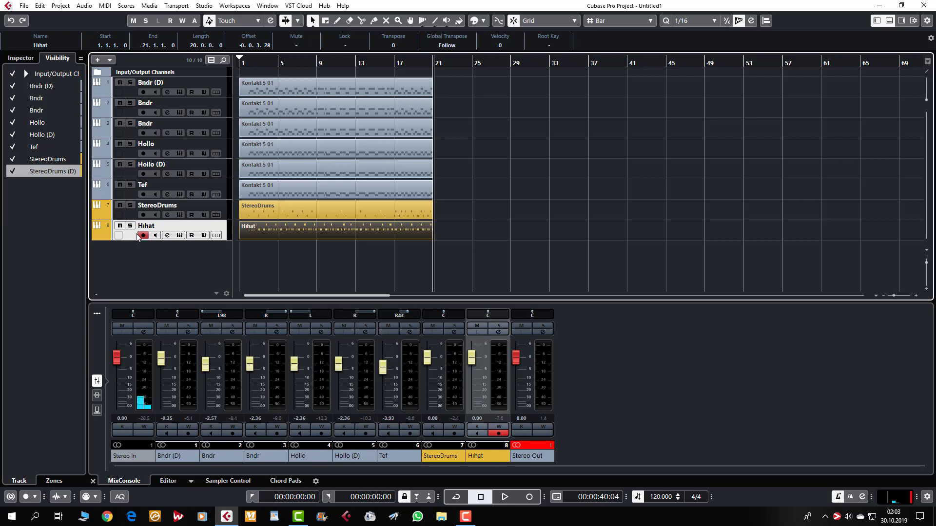
Duplicate the Hihat track, delete the copied event, and rename the copy Tom
key("shift+d")
left_click(292, 256)
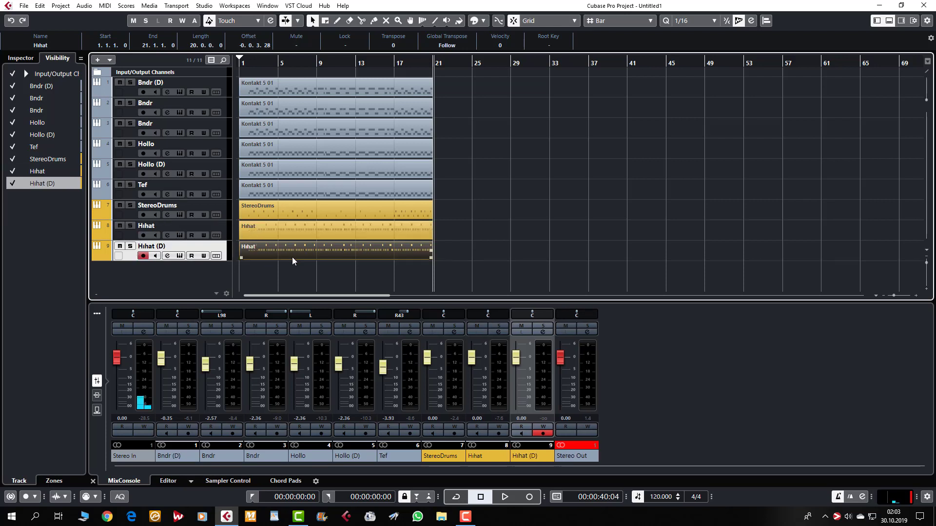
key("Delete")
double_click(199, 248)
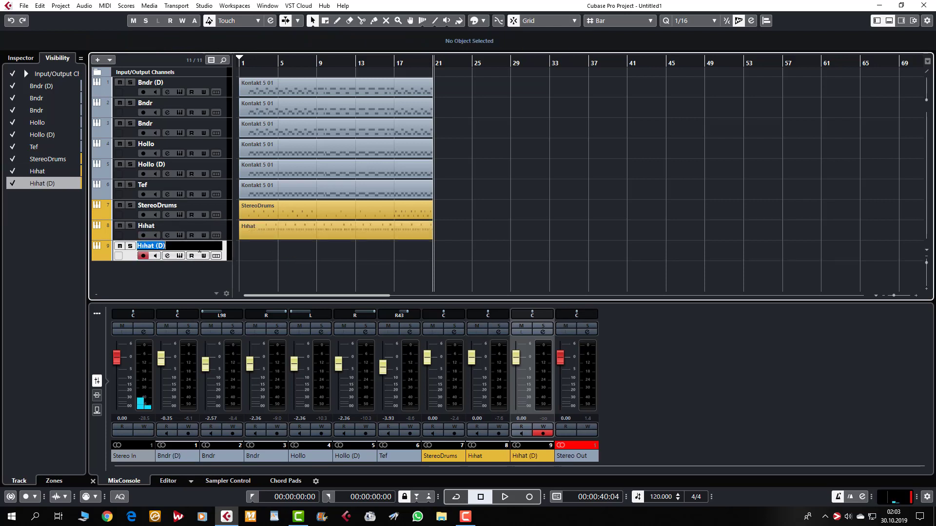
type("Tom")
key("Return")
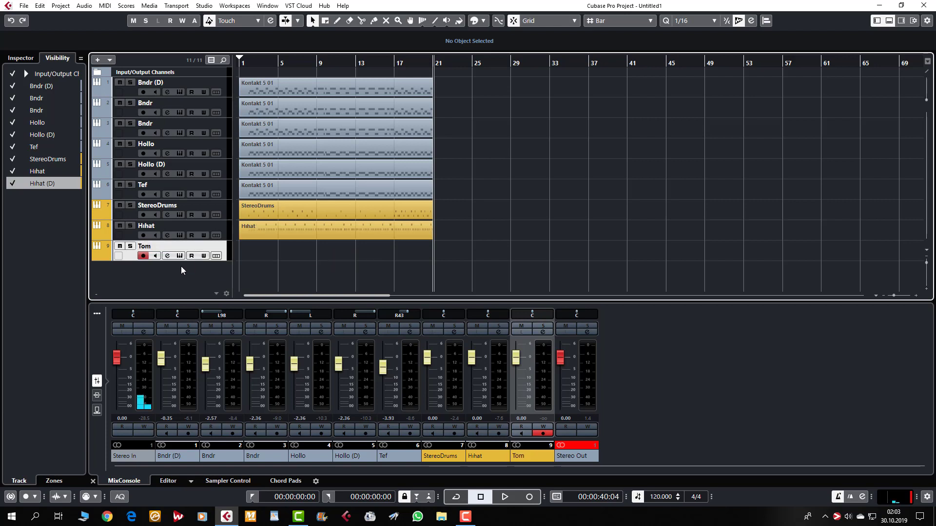
Record a Tom part from the project start
key("Home")
key("KP_Multiply")
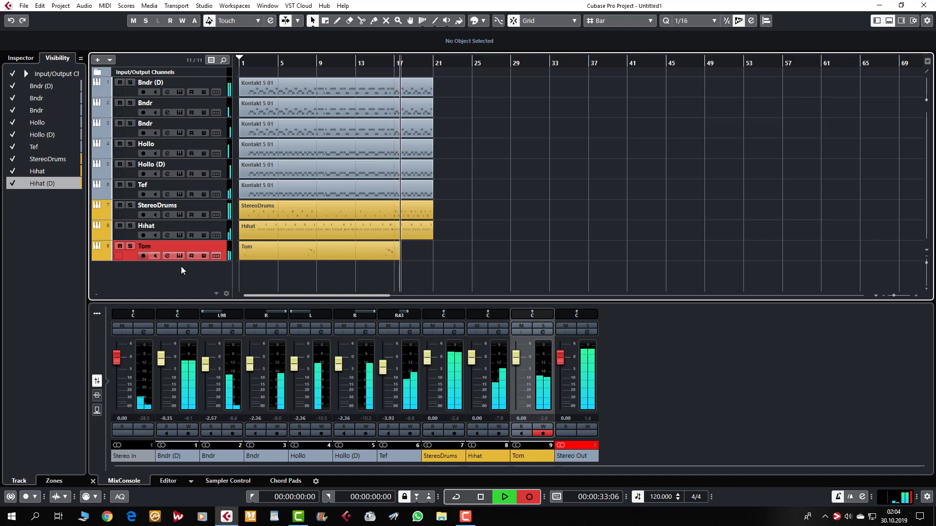
key("space")
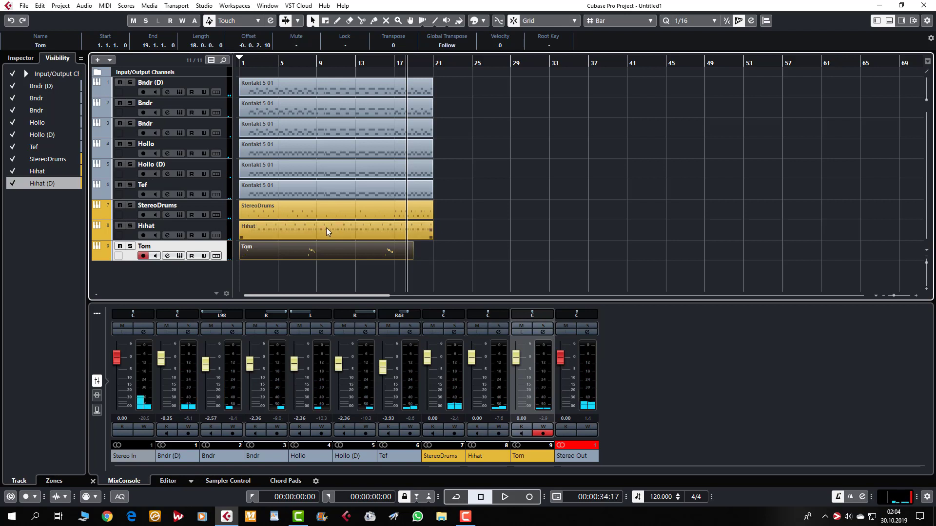
Duplicate the Tom track and dismiss the Tom (D) instrument's missing-library warning
left_click(338, 233)
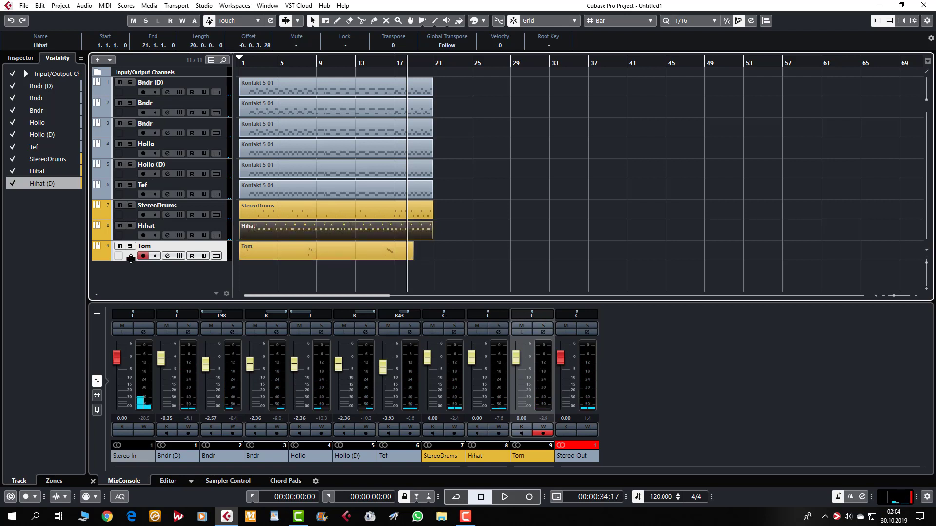
key("shift+ctrl+d")
left_click(261, 271)
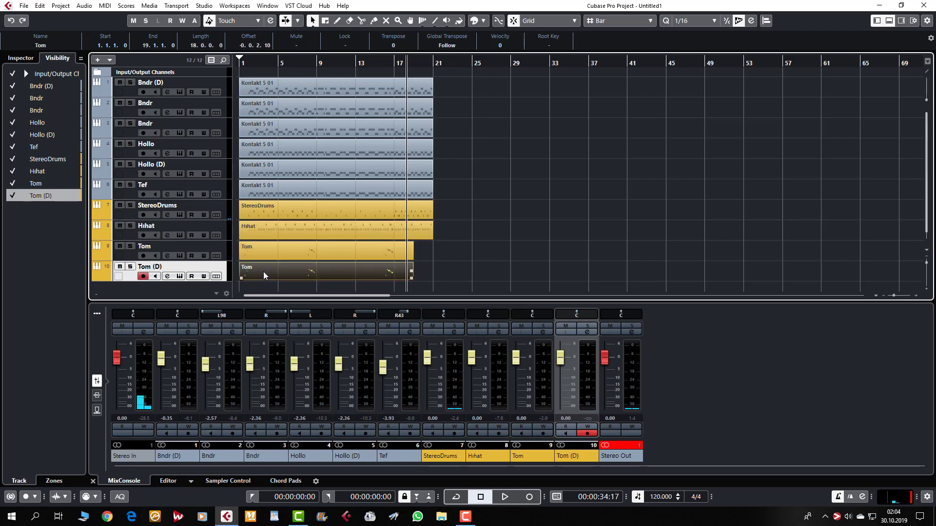
left_click(181, 277)
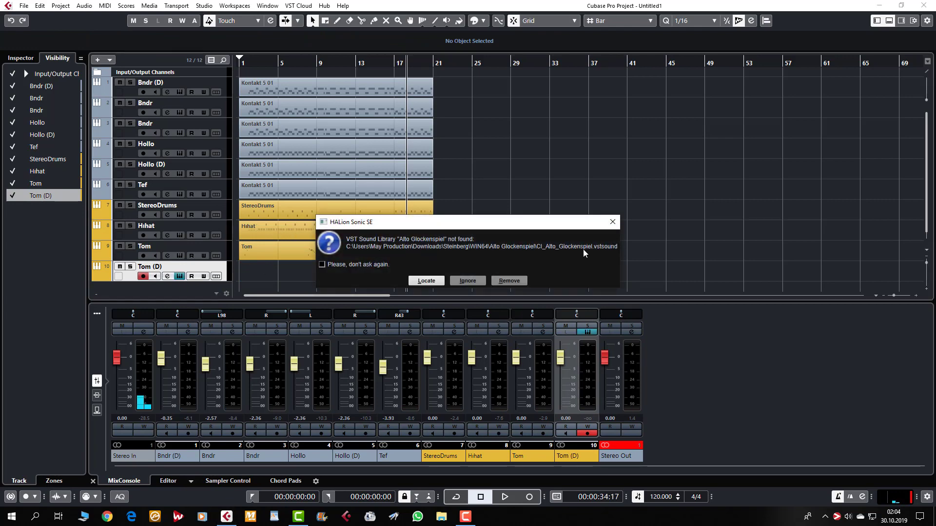
left_click(612, 219)
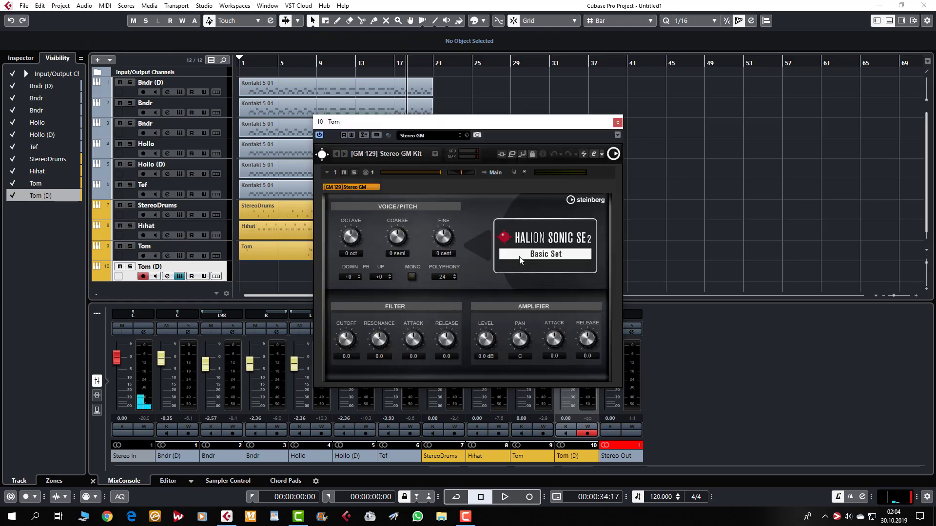
left_click(617, 122)
Rename Tom (D) to Crash and play the song from the start
double_click(150, 266)
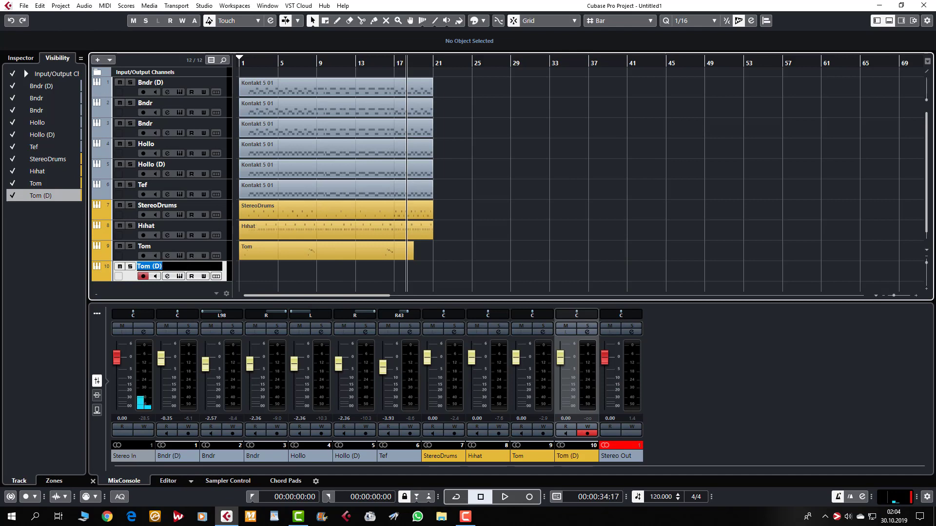
type("Crash")
key("Return")
key("Home")
key("space")
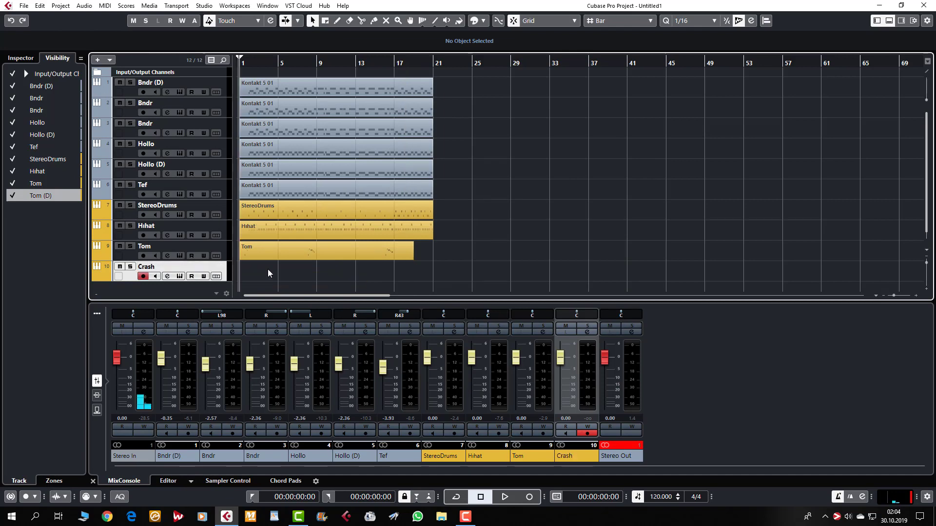
Record a short Crash part and trim it to start at bar 2
key("KP_Multiply")
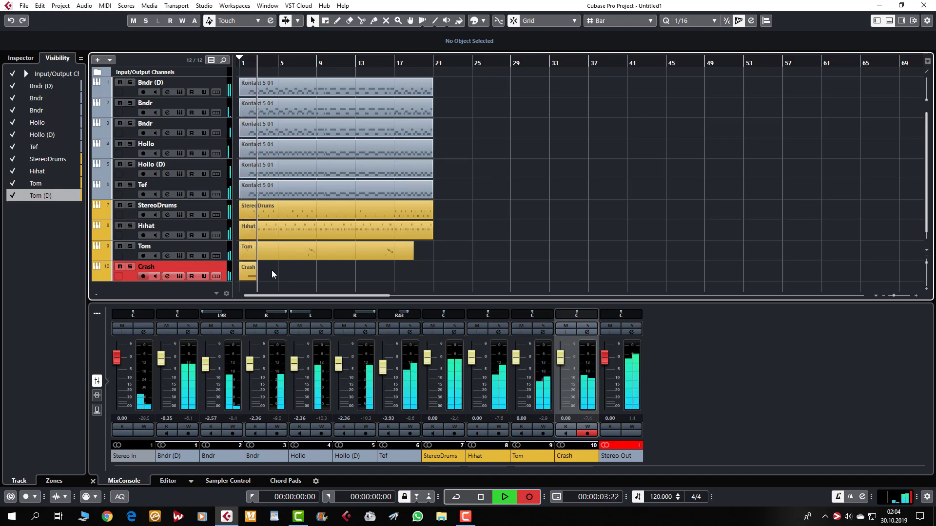
left_click(278, 281)
key("space")
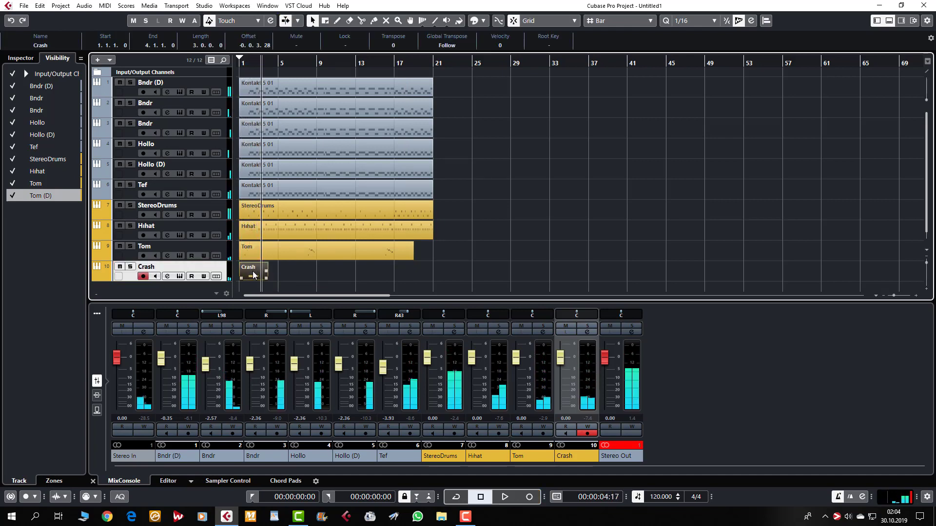
left_click_drag(240, 278, 405, 273)
Duplicate the Crash part and place copies at bars 9 and 17
key("ctrl+d")
left_click(490, 253)
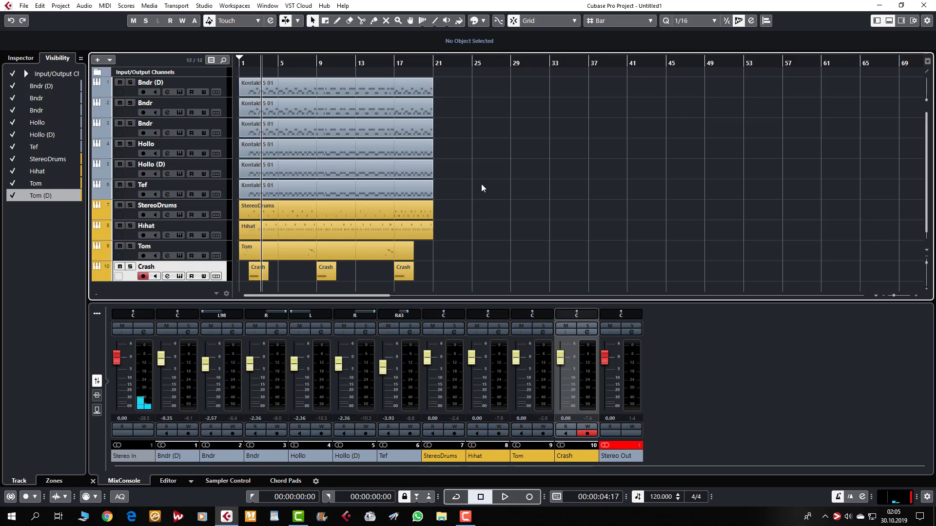
left_click_drag(473, 91, 248, 275)
left_click(499, 159)
scroll(462, 187, "down", 1)
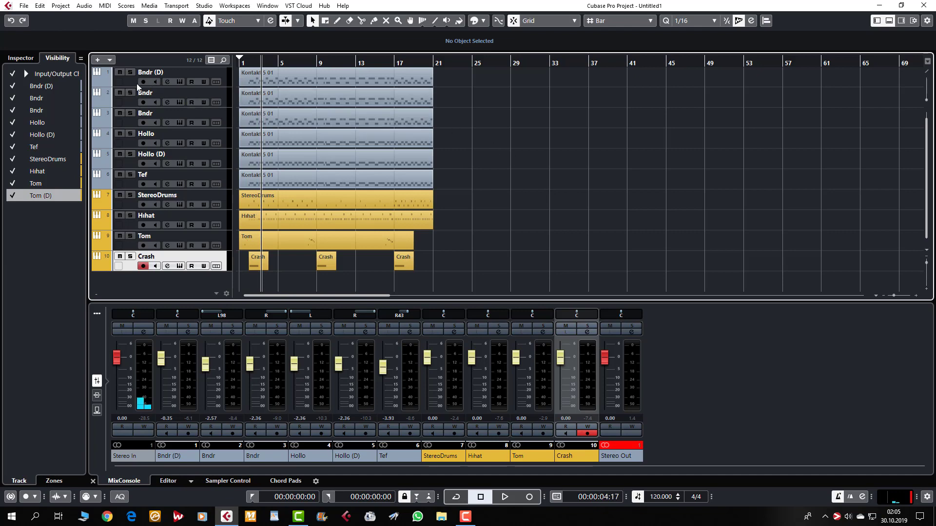
Rename track 7 from StereoDrums to Kick, then duplicate it as Kick (D) with its 20-bar event
left_click_drag(464, 84, 219, 277)
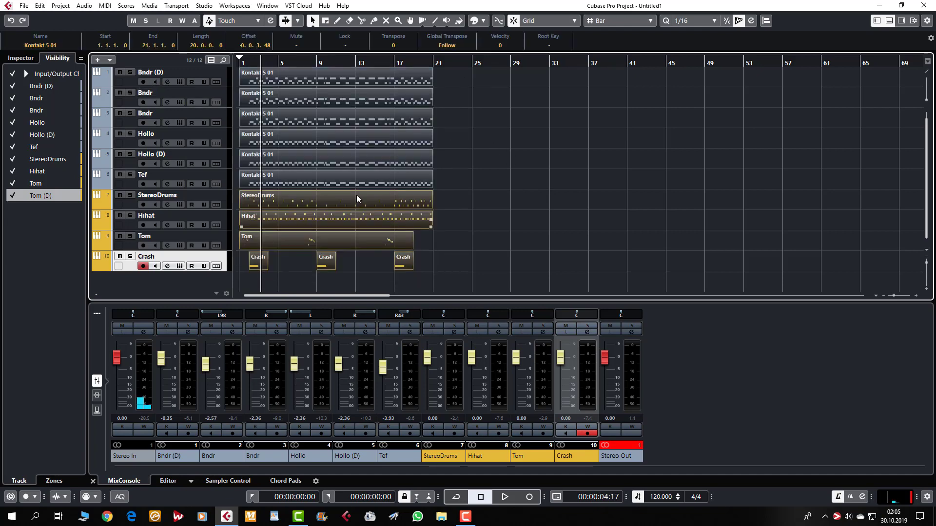
left_click(455, 165)
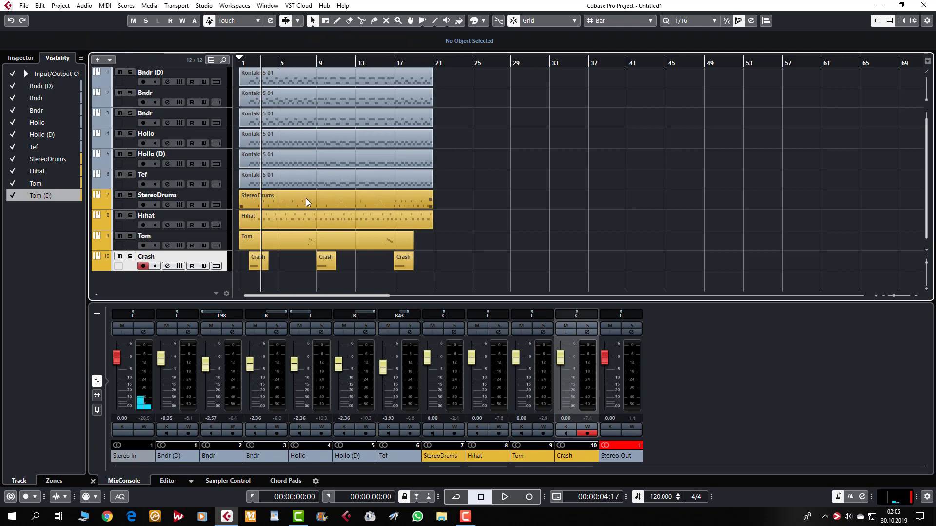
left_click(340, 201)
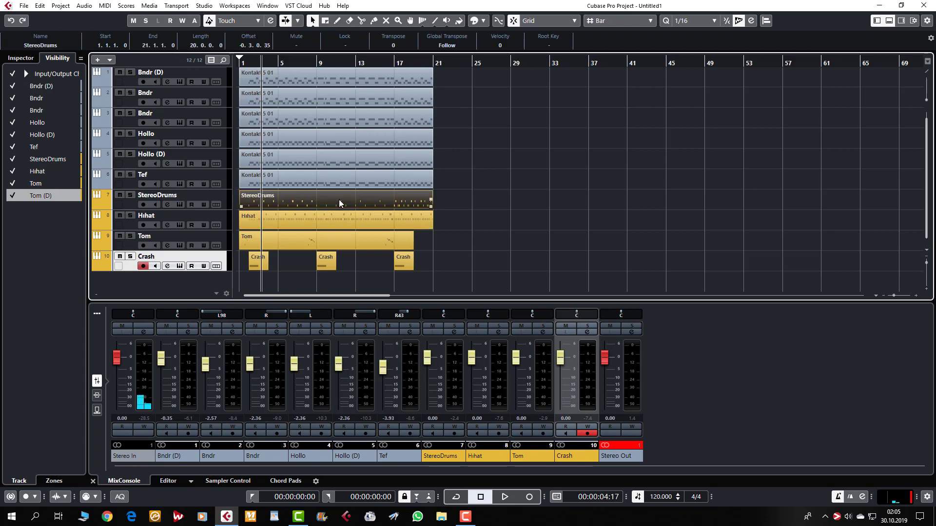
double_click(182, 195)
left_click(437, 184)
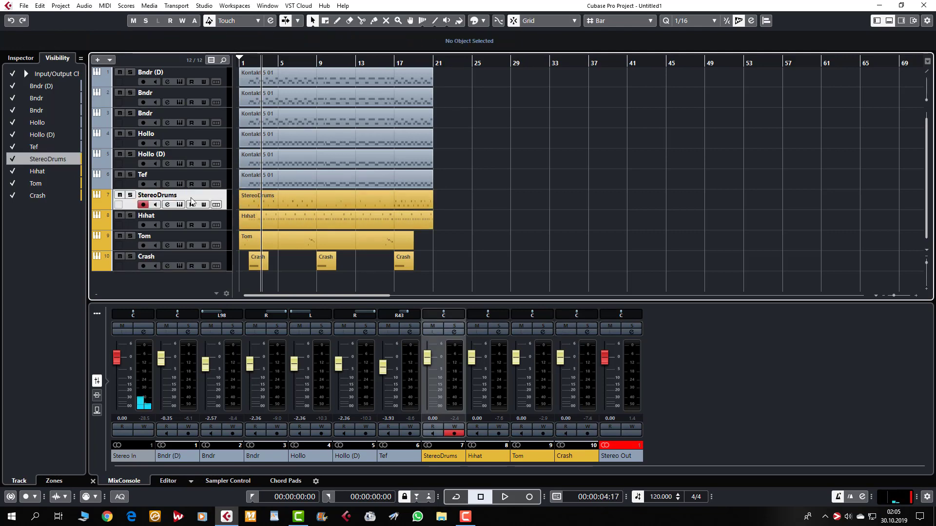
type("Kick")
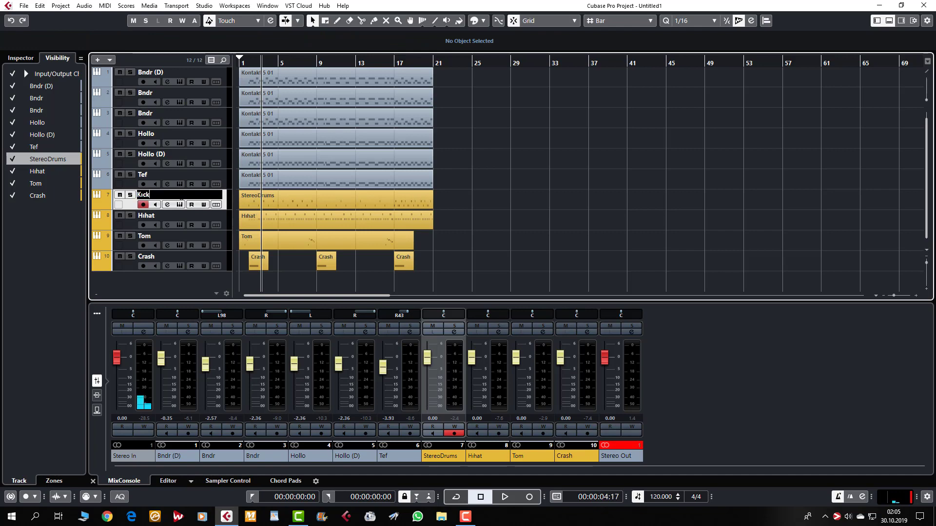
key("Return")
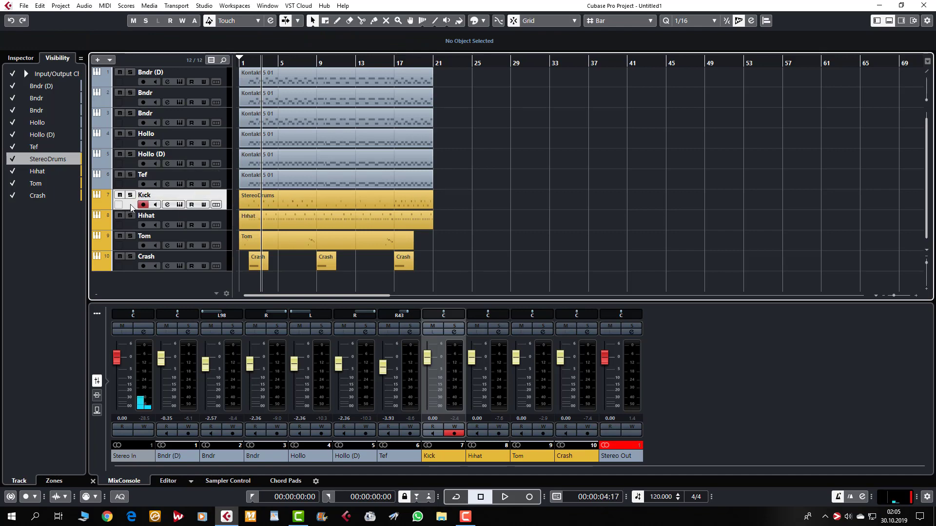
key("ctrl+shift+d")
left_click(273, 219)
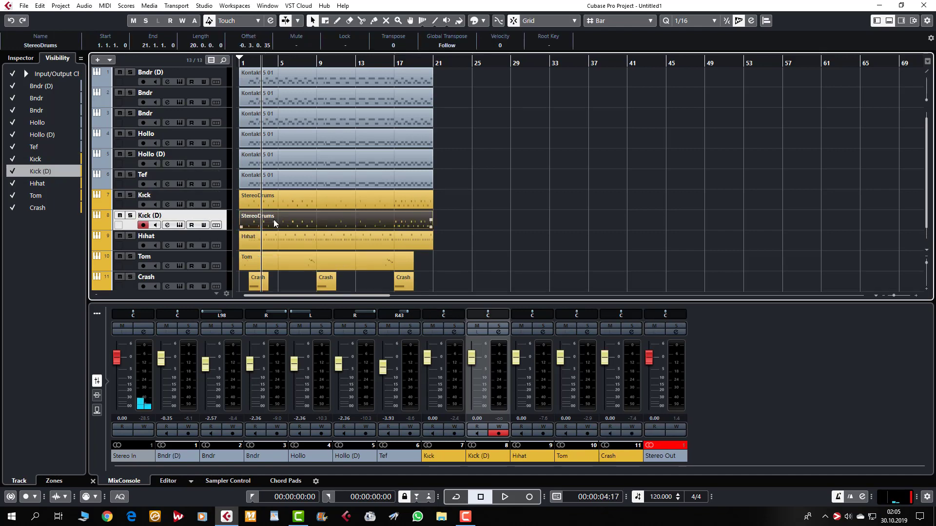
Delete every non-C1 note from the Kick track's drum part in the Key Editor
double_click(274, 205)
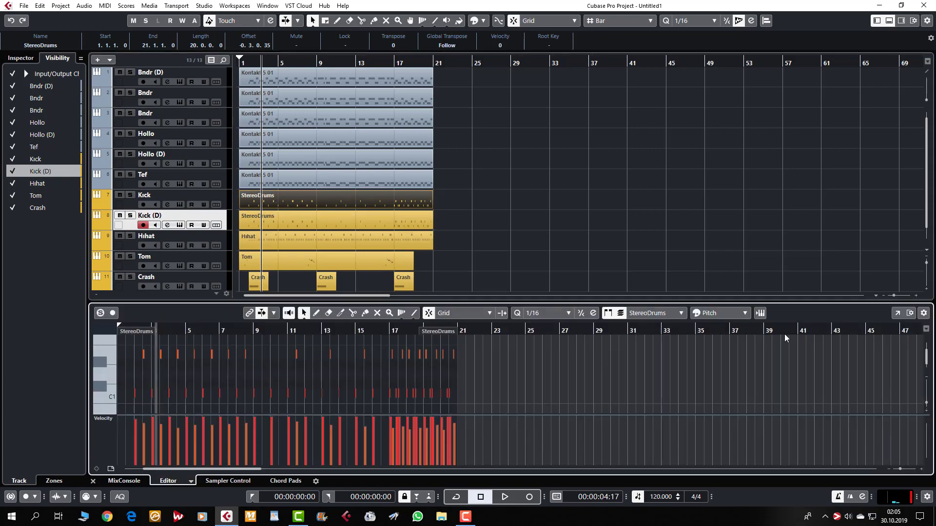
left_click(896, 313)
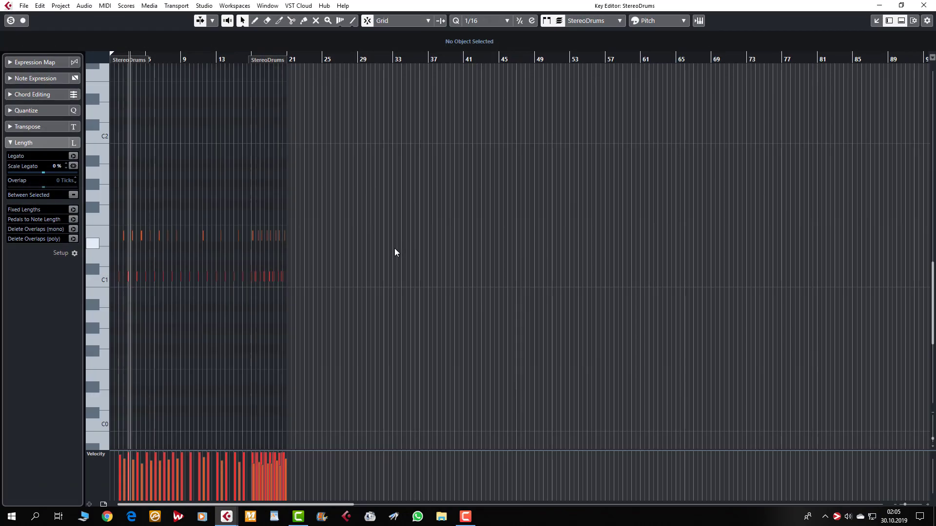
key("g")
left_click_drag(283, 207, 113, 259)
key("Delete")
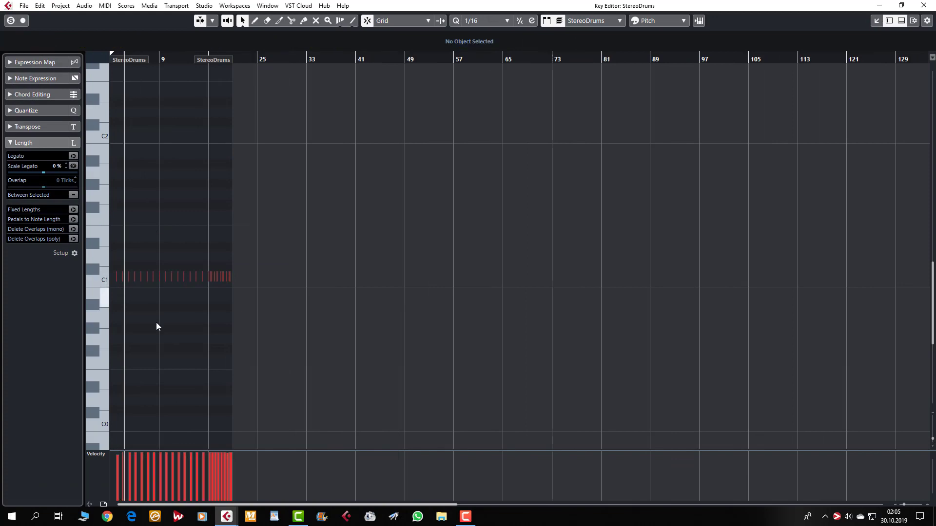
key("ctrl+w")
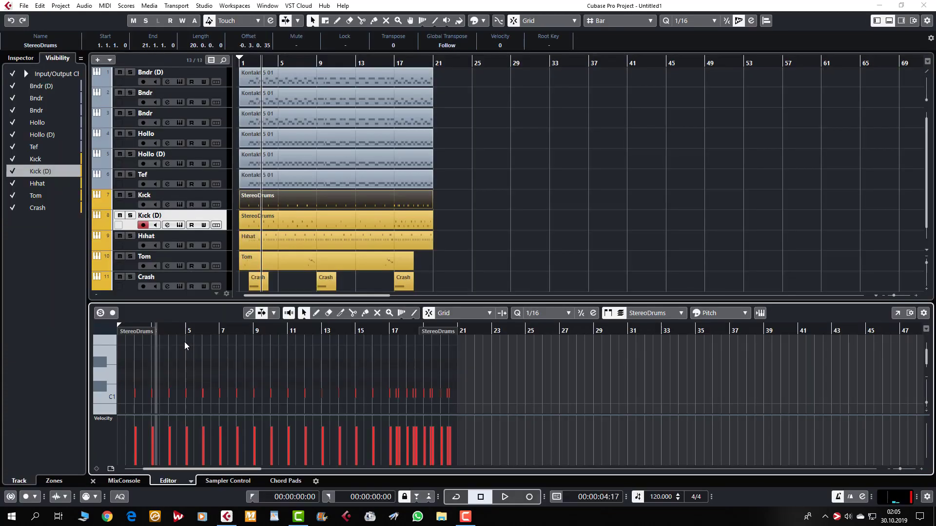
Solo the Kick track and play it back to hear the kick alone, then unsolo
left_click(130, 195)
key("space")
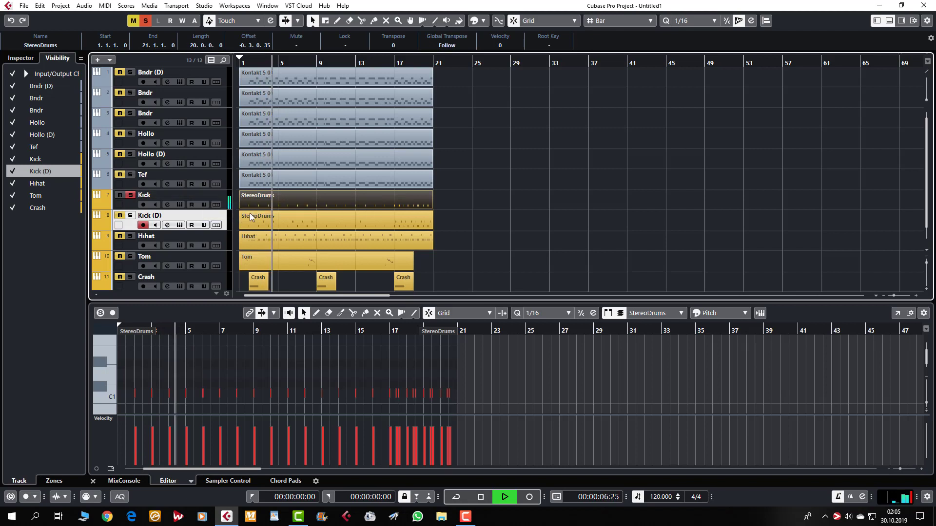
key("space")
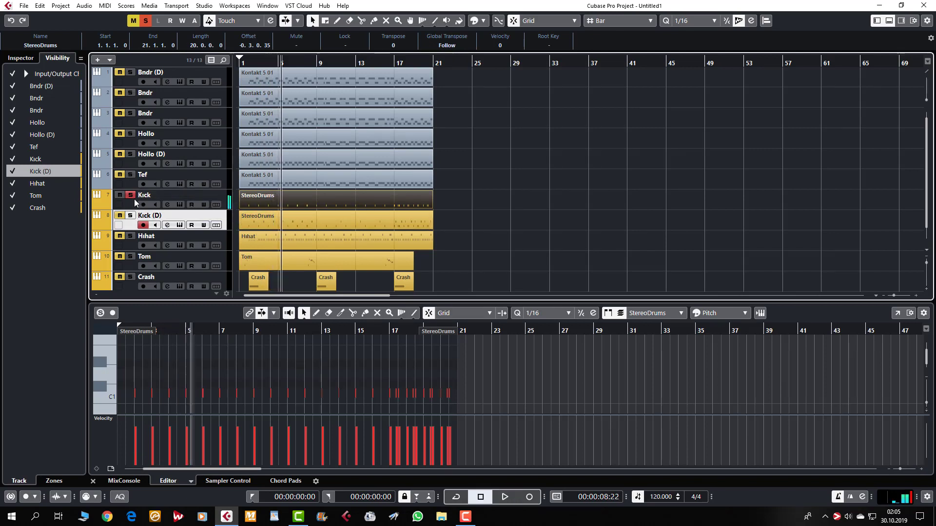
left_click(130, 195)
Rename the Kick (D) track to Snare
double_click(150, 216)
type("Snare")
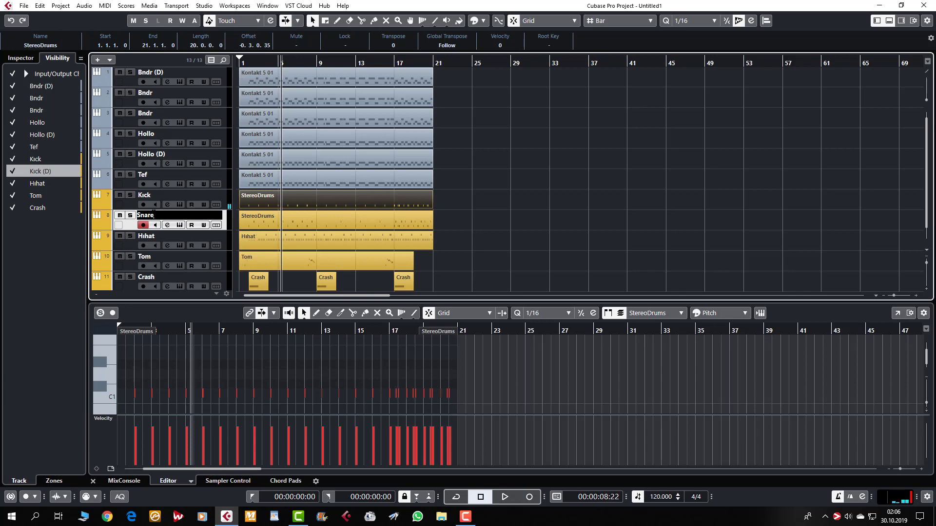
key("Return")
Delete the Snare part's C1 notes and set the remaining E1 notes to one velocity
left_click(294, 221)
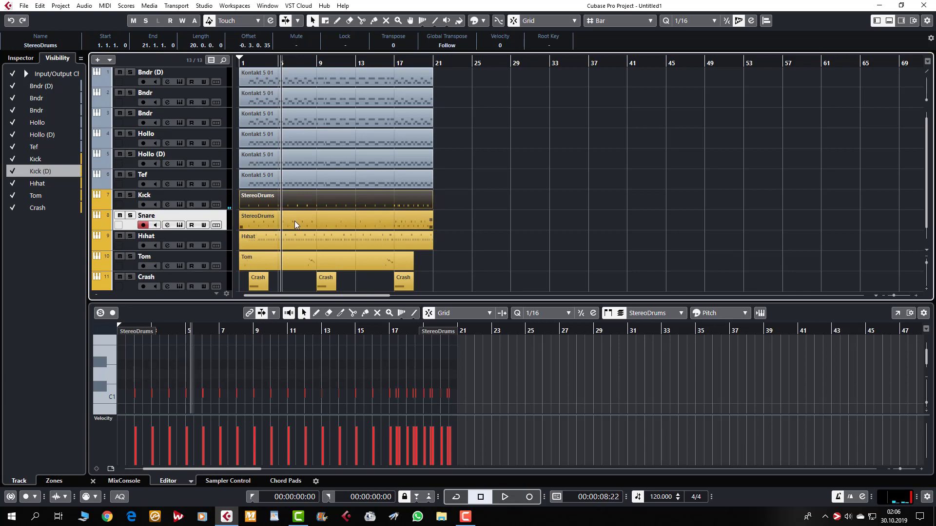
left_click(897, 312)
left_click(104, 176, "ctrl")
key("Delete")
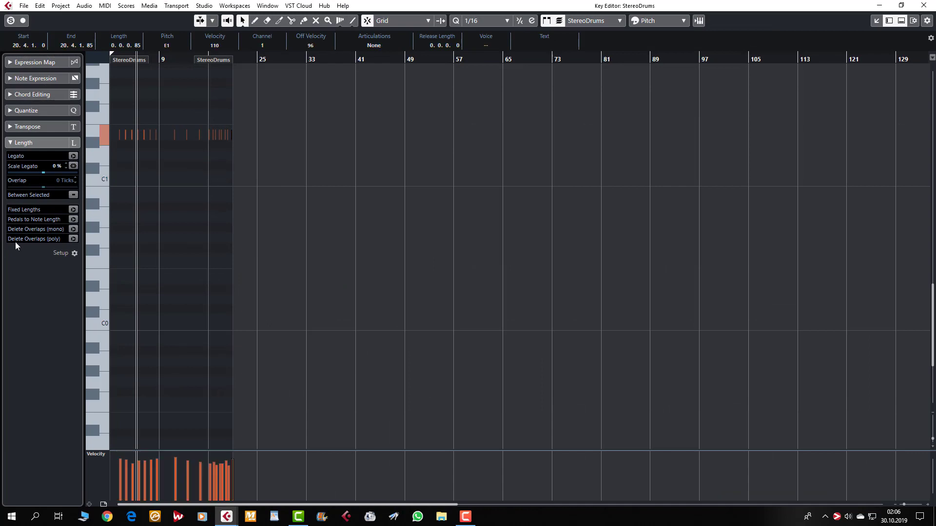
left_click_drag(286, 114, 103, 166)
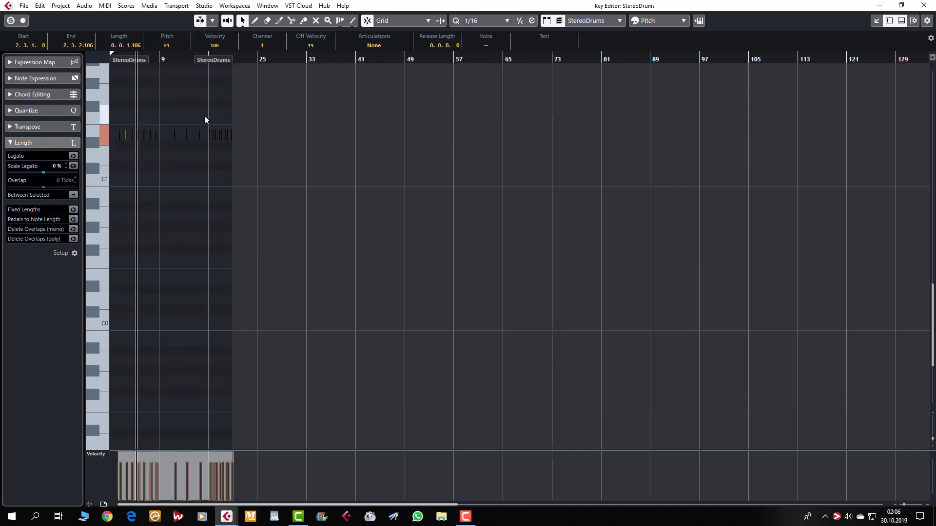
left_click(215, 46)
type("9")
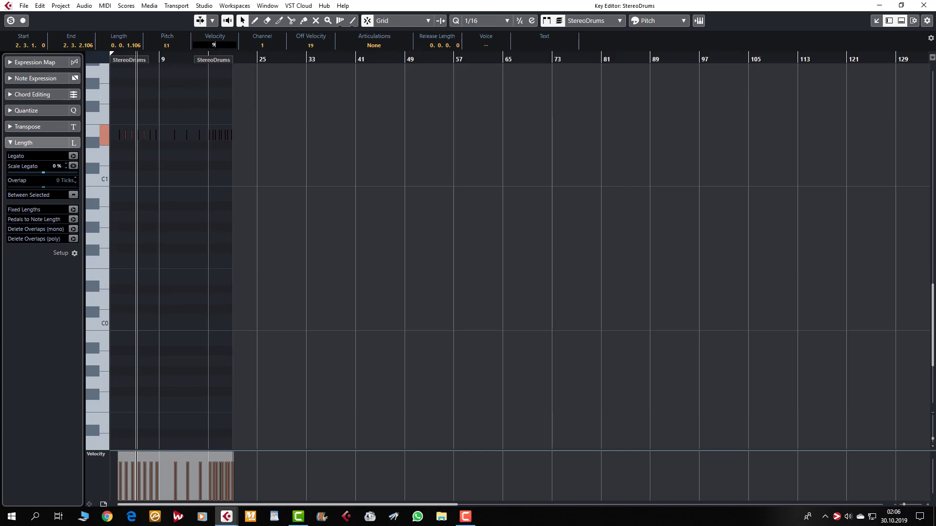
key("Return")
left_click(186, 181)
key("Escape")
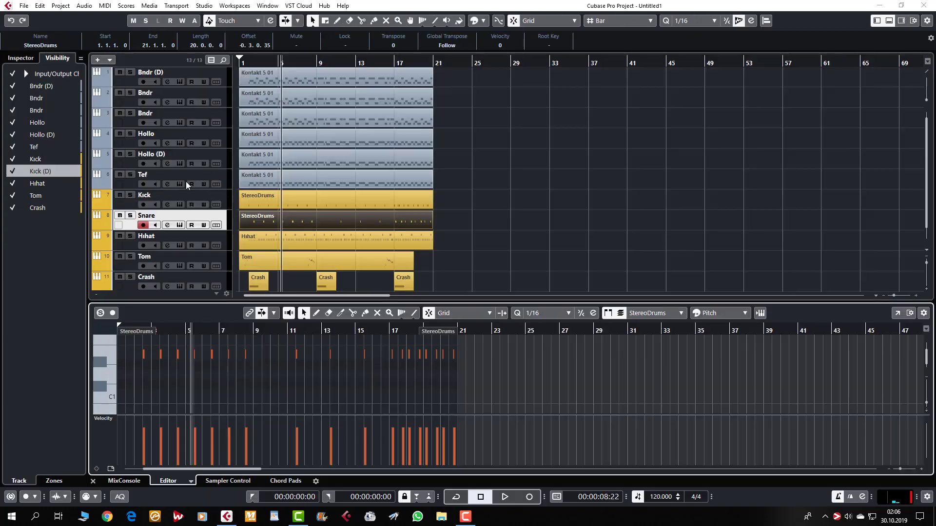
Deselect the Snare part and zoom the arrangement out horizontally
key("ctrl+shift+a")
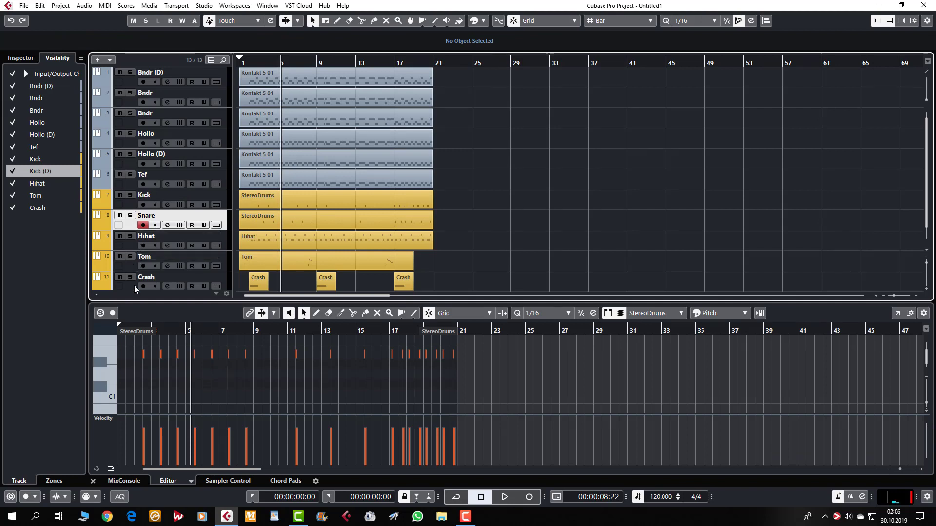
key("g")
key("g")
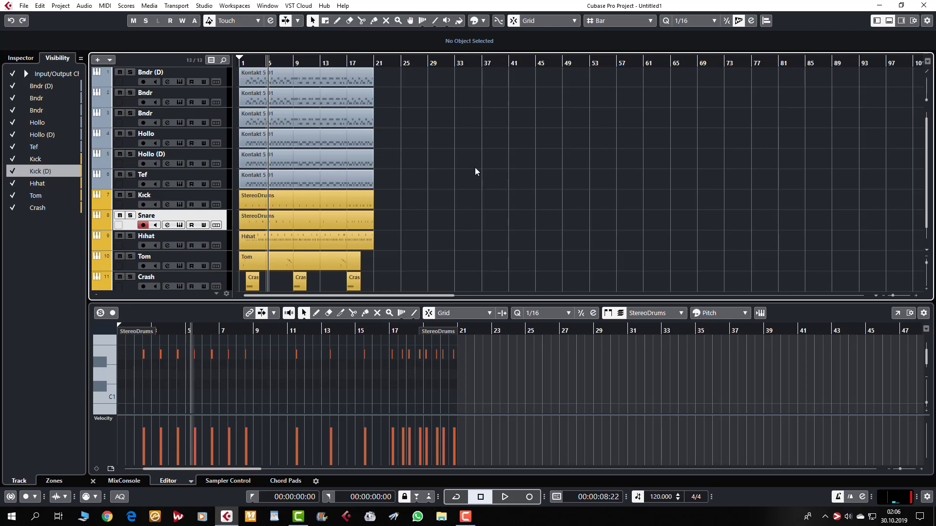
scroll(461, 173, "down", 1)
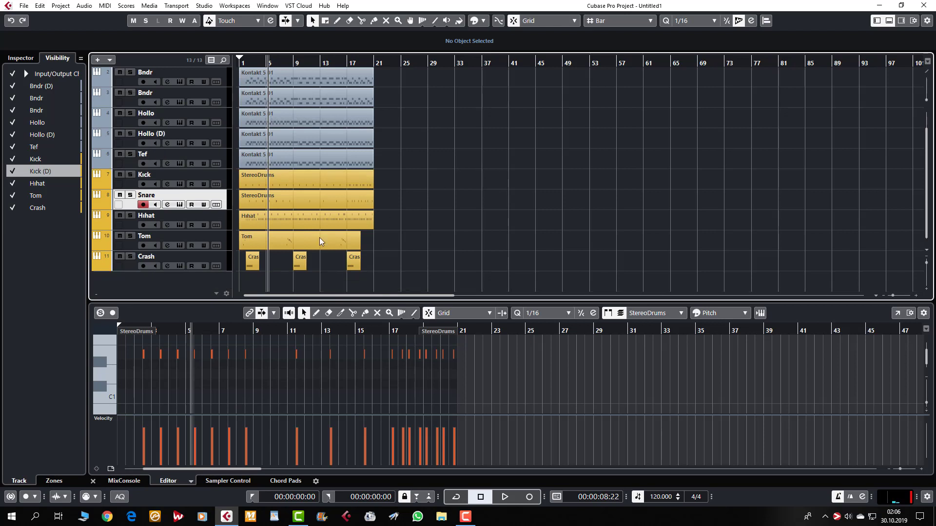
left_click(132, 265)
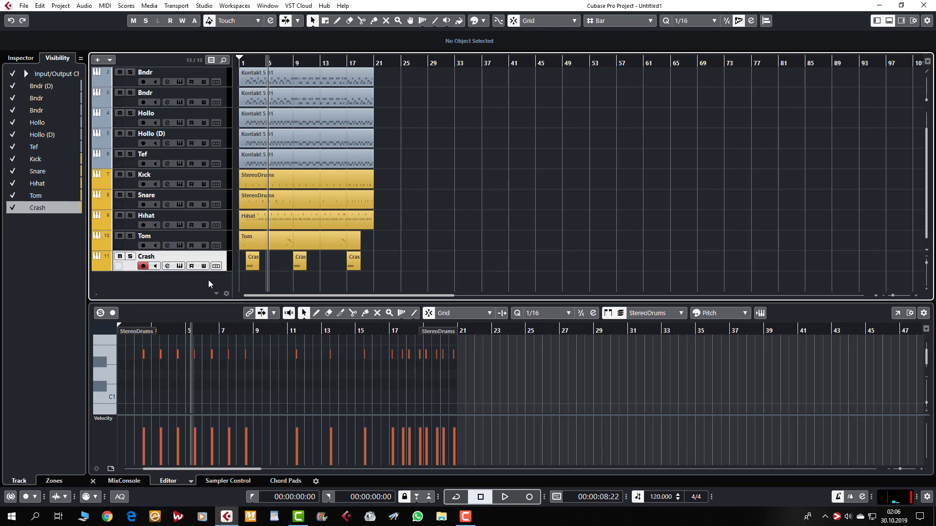